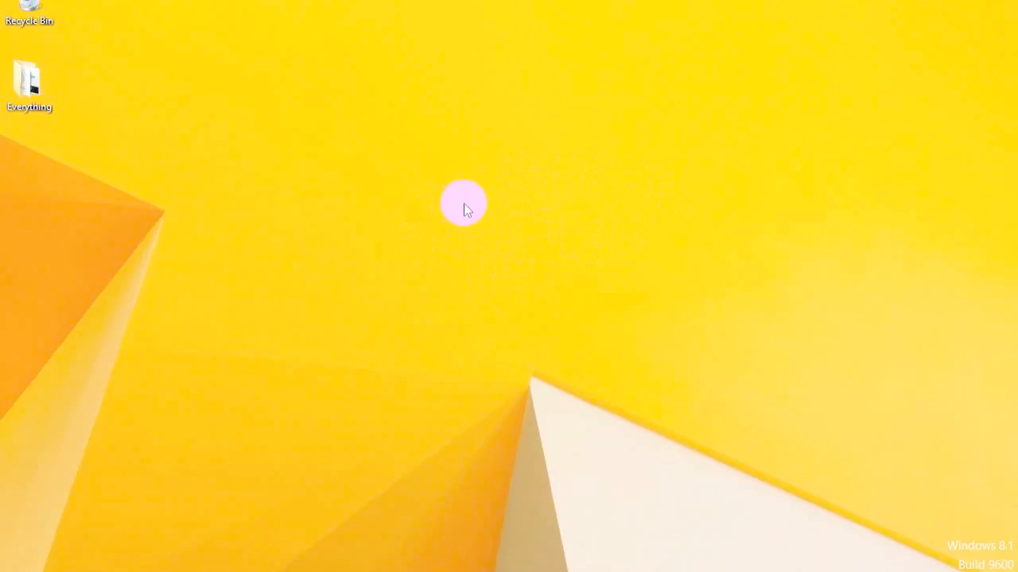
Search Google for 'nopcommerce' in Firefox and open the official nopCommerce website.
{"action": "left_click", "coordinate": [288, 559]}
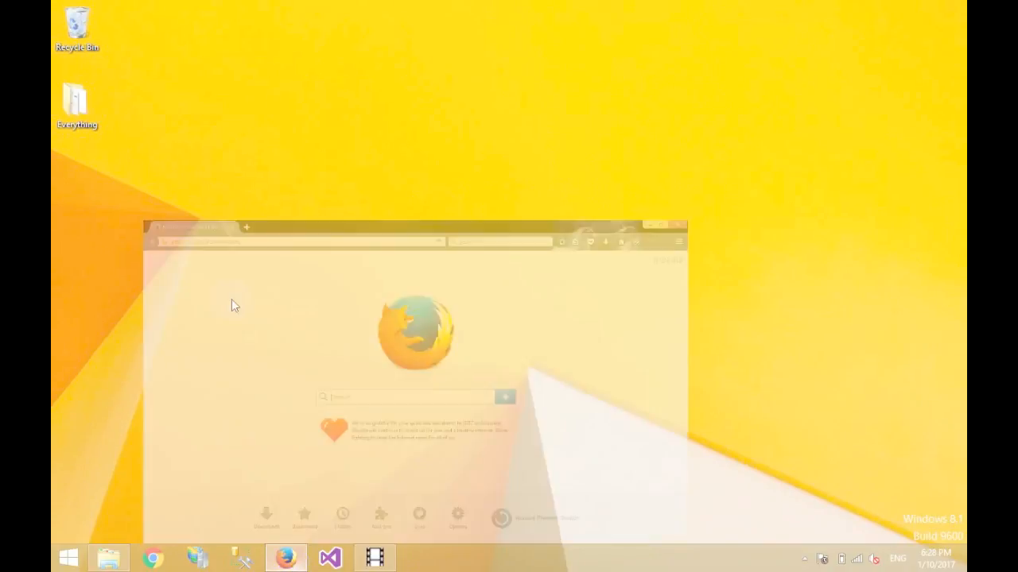
{"action": "left_click", "coordinate": [221, 37]}
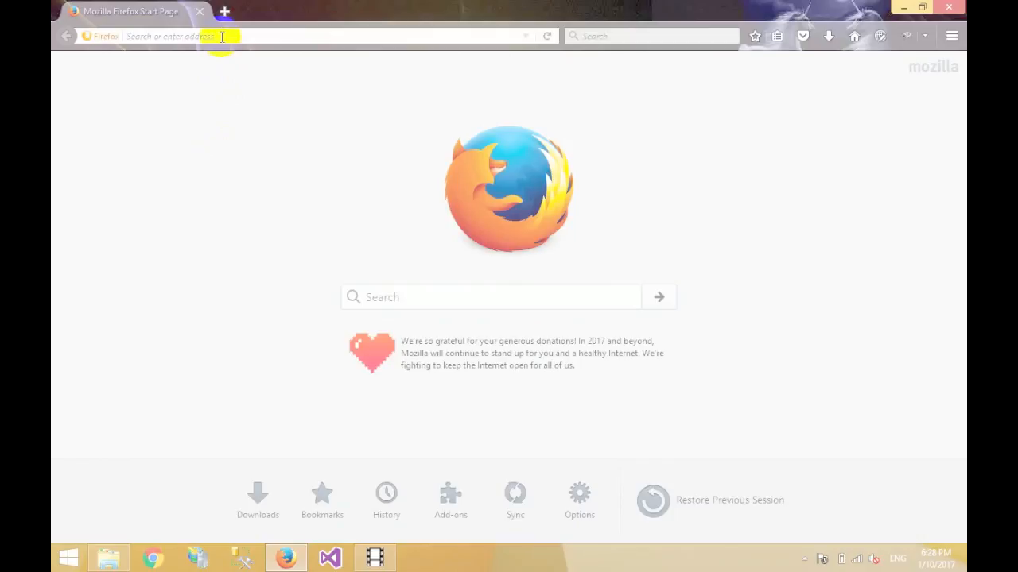
{"action": "type", "text": "nopcommerce"}
{"action": "key", "text": "Return"}
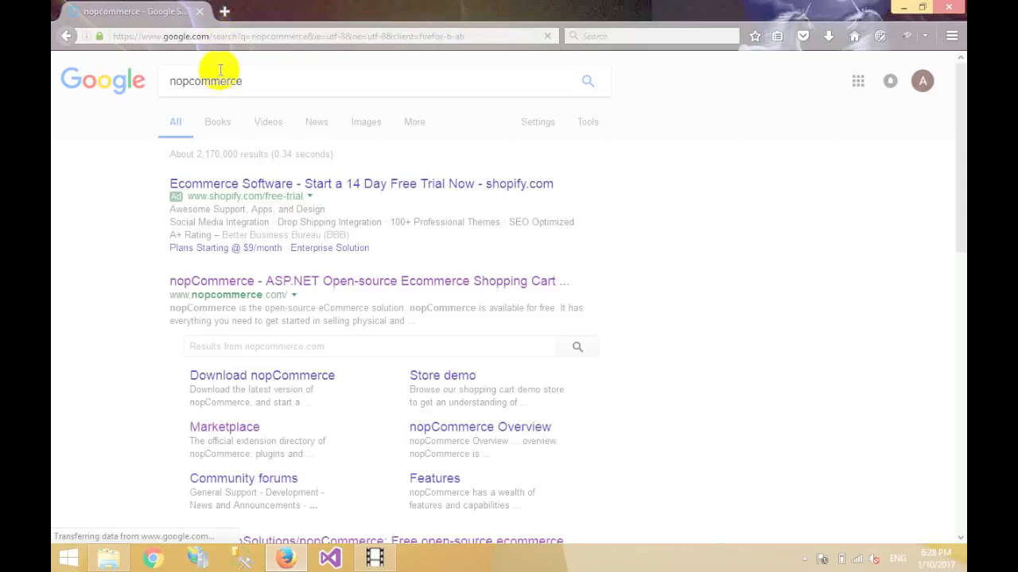
{"action": "left_click_drag", "start_coordinate": [962, 185], "coordinate": [961, 227]}
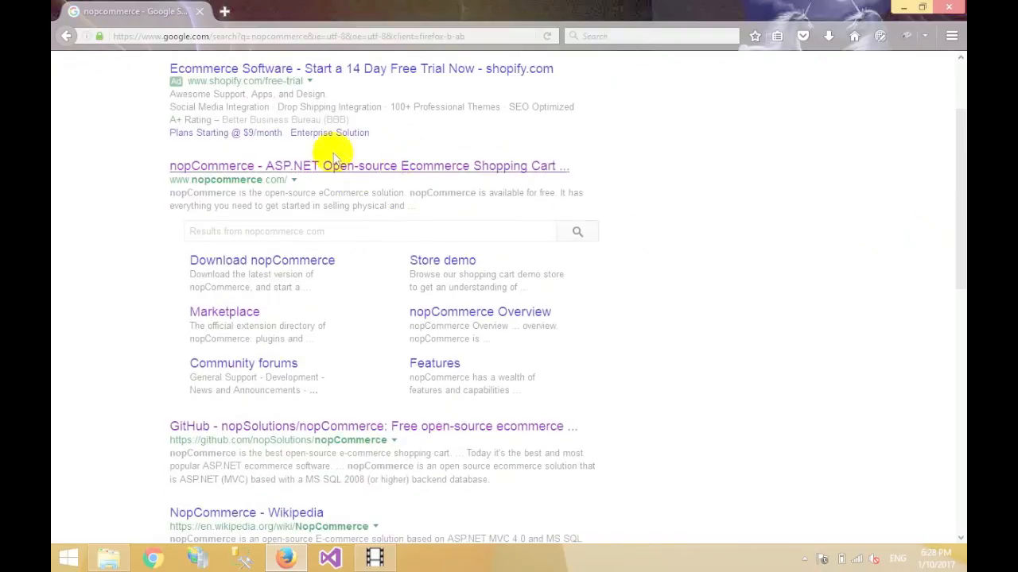
{"action": "left_click", "coordinate": [291, 164]}
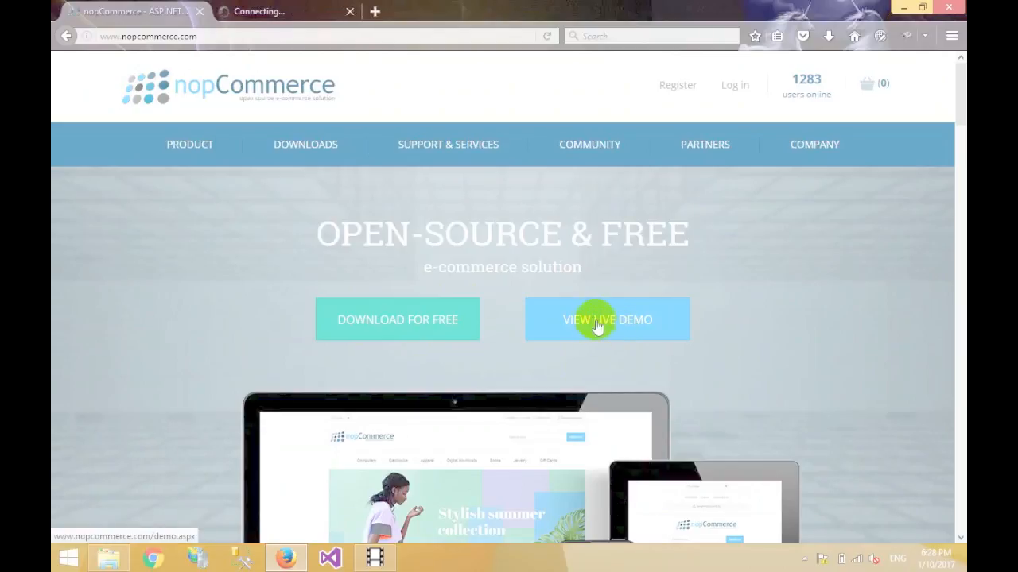
Open the front-end store and admin panel demos, then browse to the MacBook Pro 13-inch page.
{"action": "left_click", "coordinate": [293, 10]}
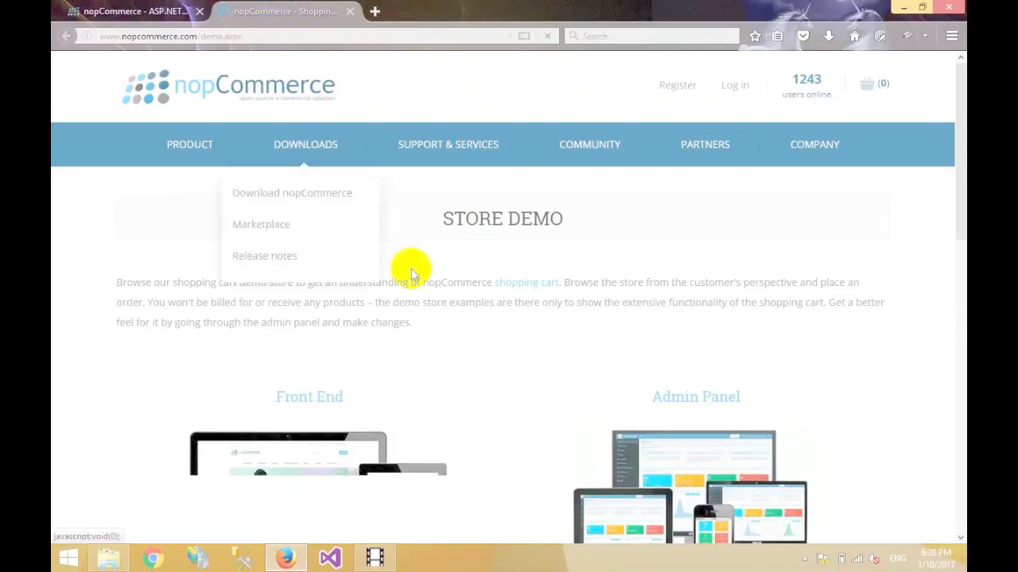
{"action": "left_click_drag", "start_coordinate": [960, 139], "coordinate": [957, 231]}
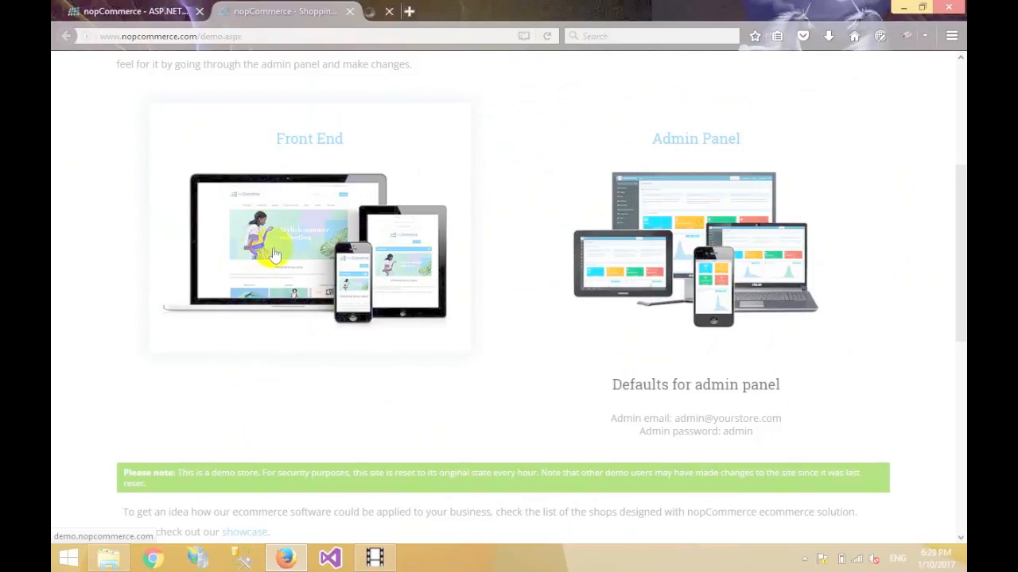
{"action": "left_click", "coordinate": [740, 254]}
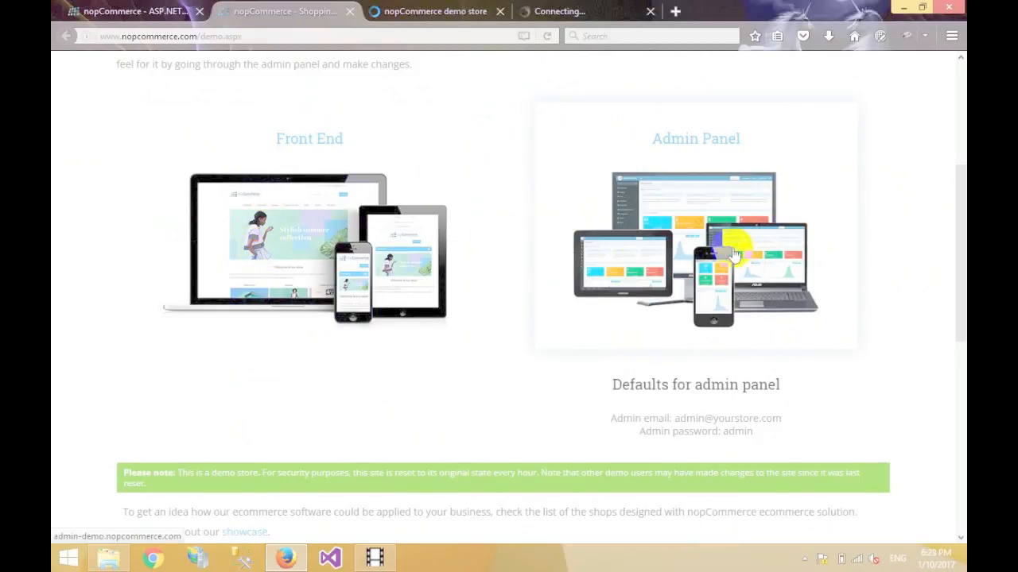
{"action": "left_click", "coordinate": [444, 10]}
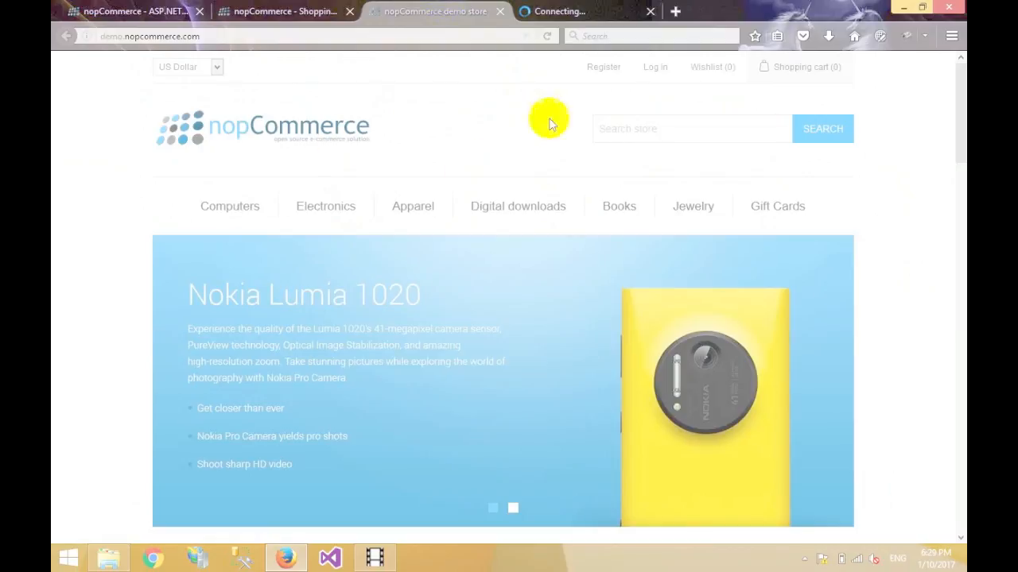
{"action": "left_click_drag", "start_coordinate": [958, 111], "coordinate": [958, 319]}
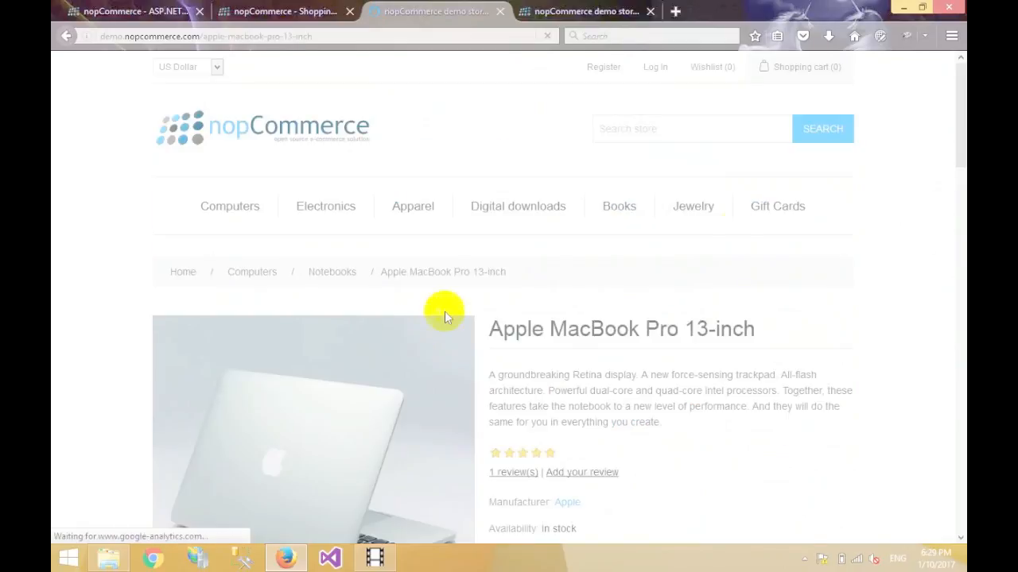
{"action": "left_click_drag", "start_coordinate": [958, 131], "coordinate": [901, 102]}
Close the product page and sign in to the demo admin with the default email and password.
{"action": "key", "text": "ctrl+w"}
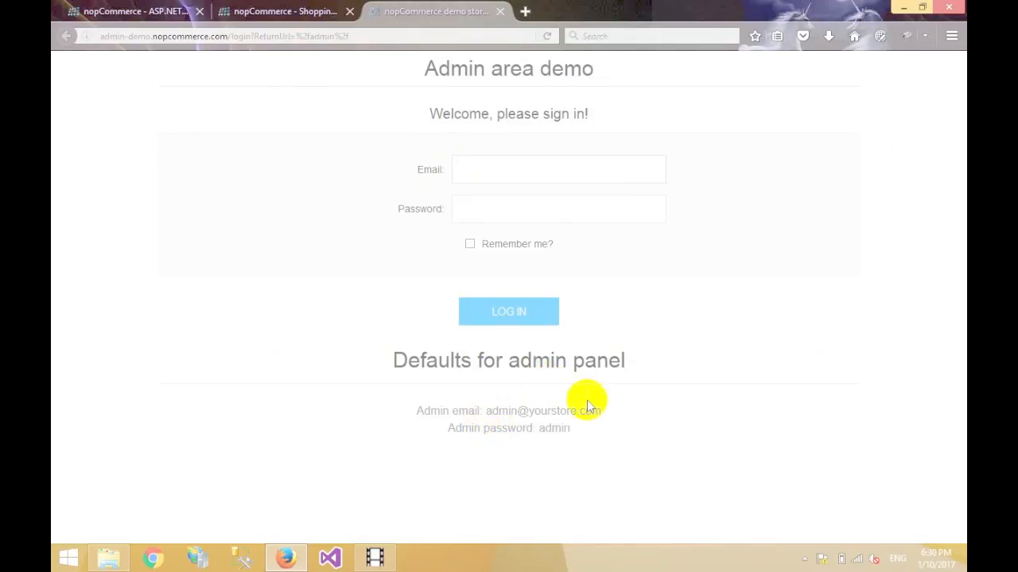
{"action": "left_click_drag", "start_coordinate": [603, 411], "coordinate": [509, 410]}
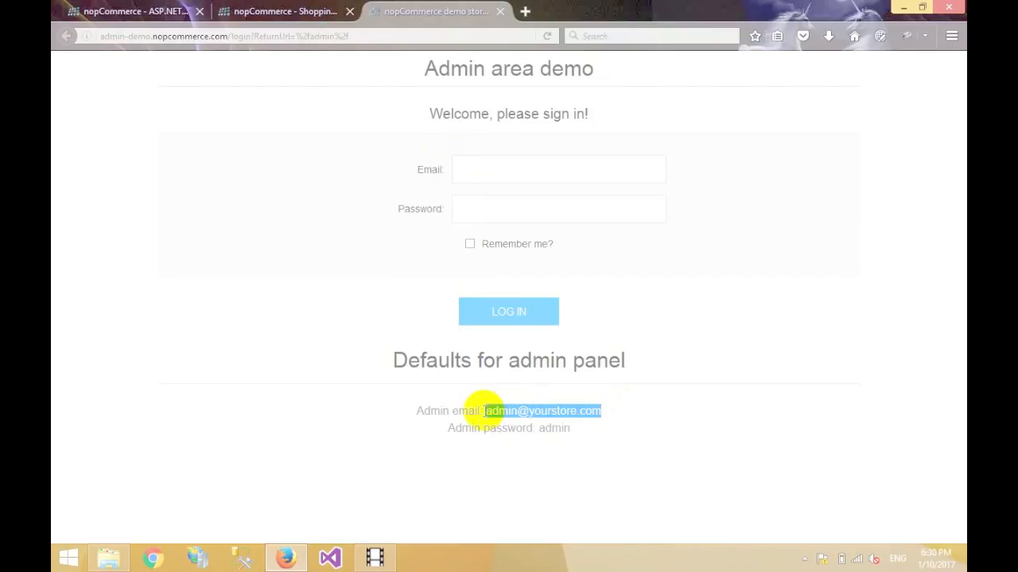
{"action": "left_click", "coordinate": [486, 175]}
{"action": "key", "text": "ctrl+v"}
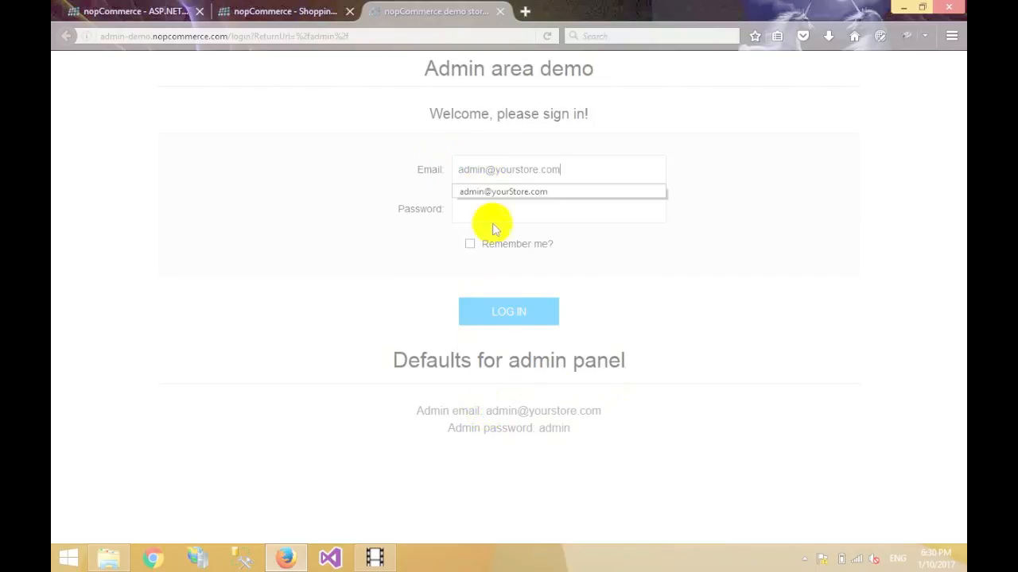
{"action": "left_click_drag", "start_coordinate": [570, 427], "coordinate": [547, 431]}
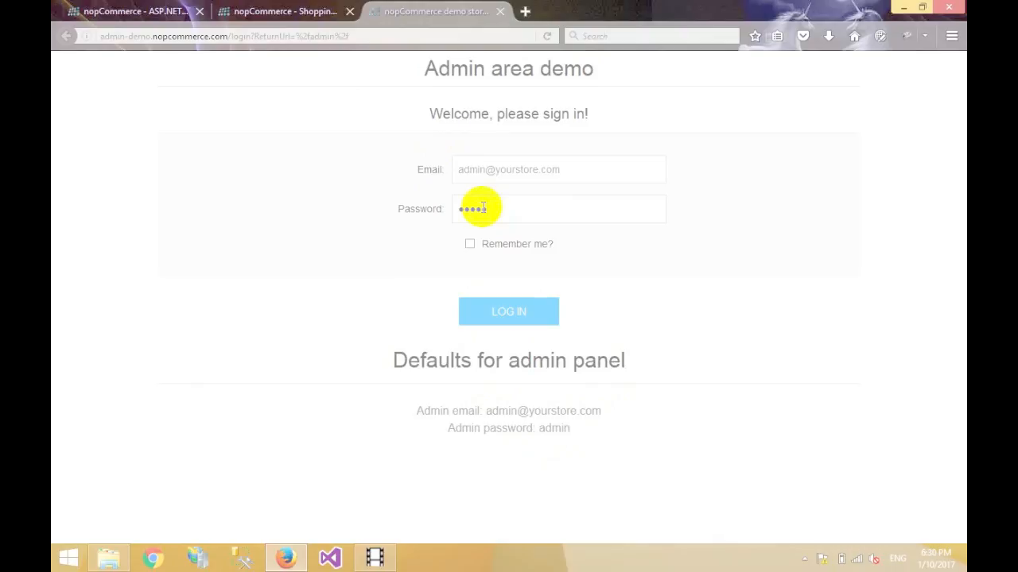
{"action": "left_click", "coordinate": [505, 320]}
Browse the admin menu's Catalog, Sales and Customers sections, then return to the nopCommerce.com home page.
{"action": "left_click_drag", "start_coordinate": [963, 174], "coordinate": [958, 358]}
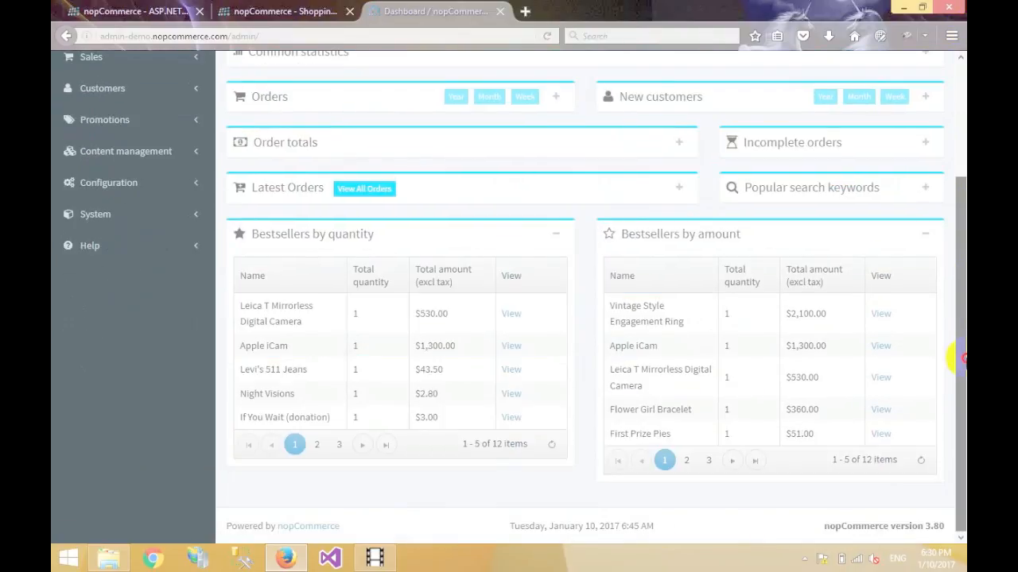
{"action": "left_click_drag", "start_coordinate": [960, 286], "coordinate": [954, 107]}
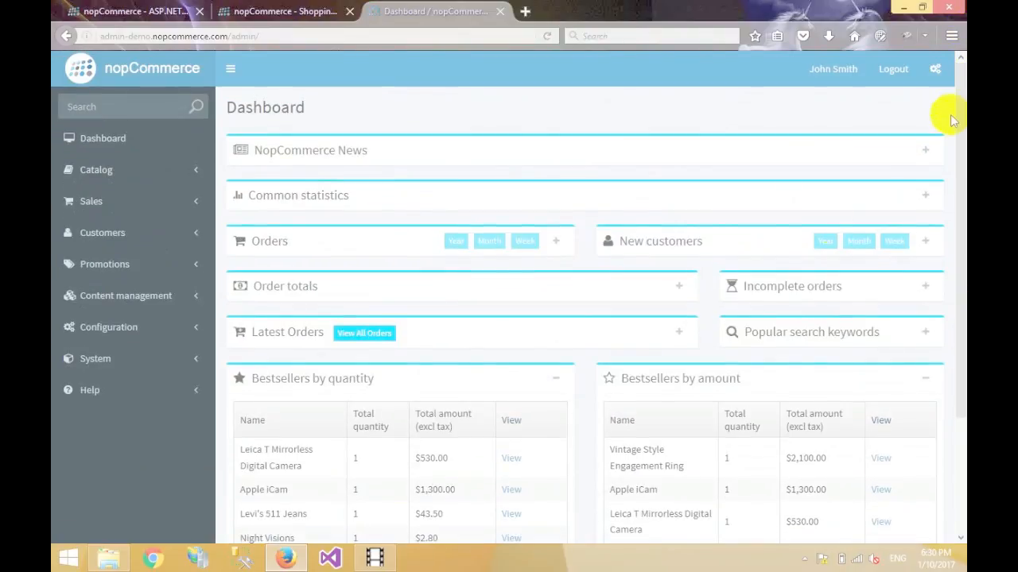
{"action": "left_click", "coordinate": [166, 169]}
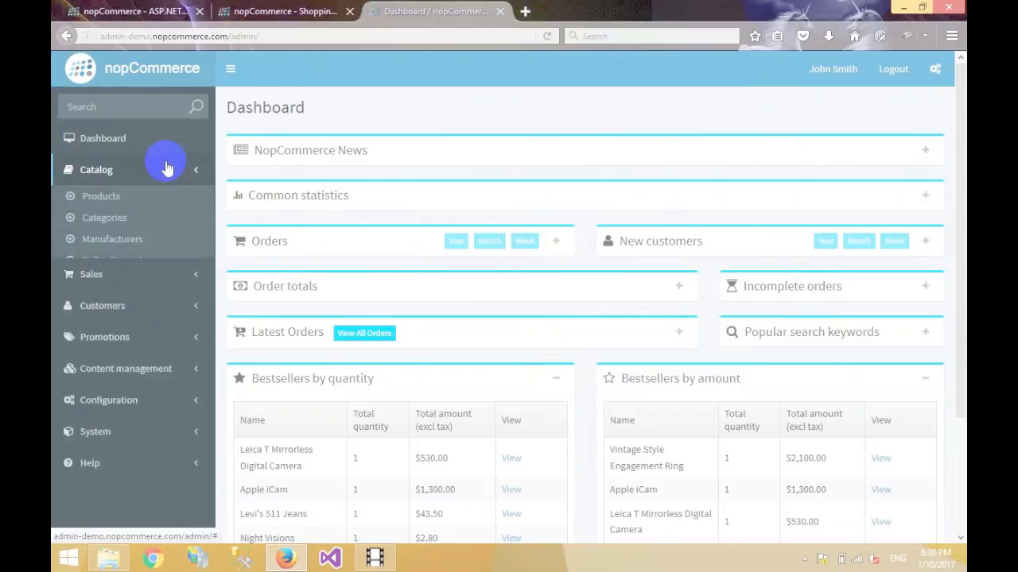
{"action": "left_click", "coordinate": [164, 166]}
{"action": "double_click", "coordinate": [160, 213]}
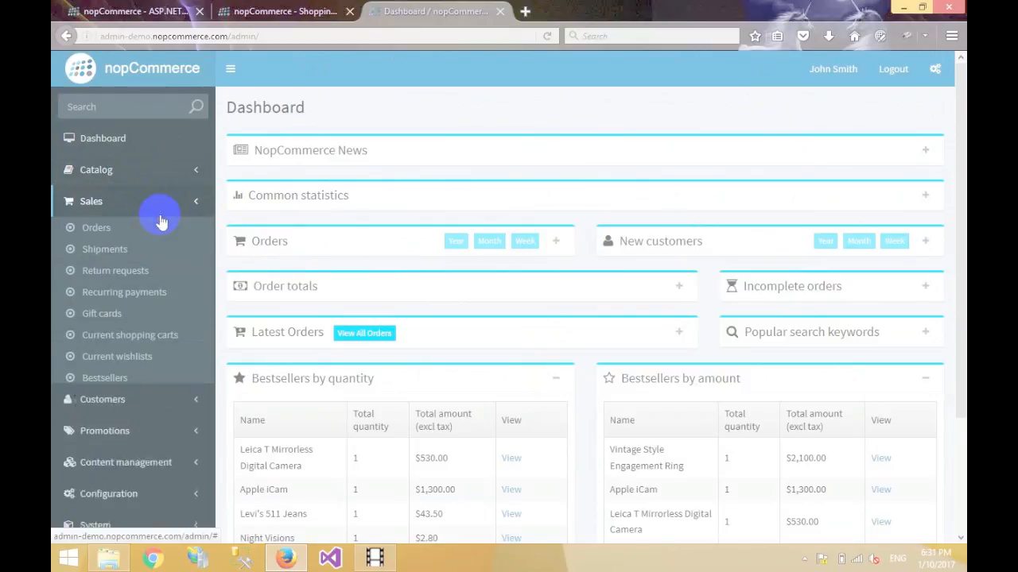
{"action": "left_click", "coordinate": [155, 238]}
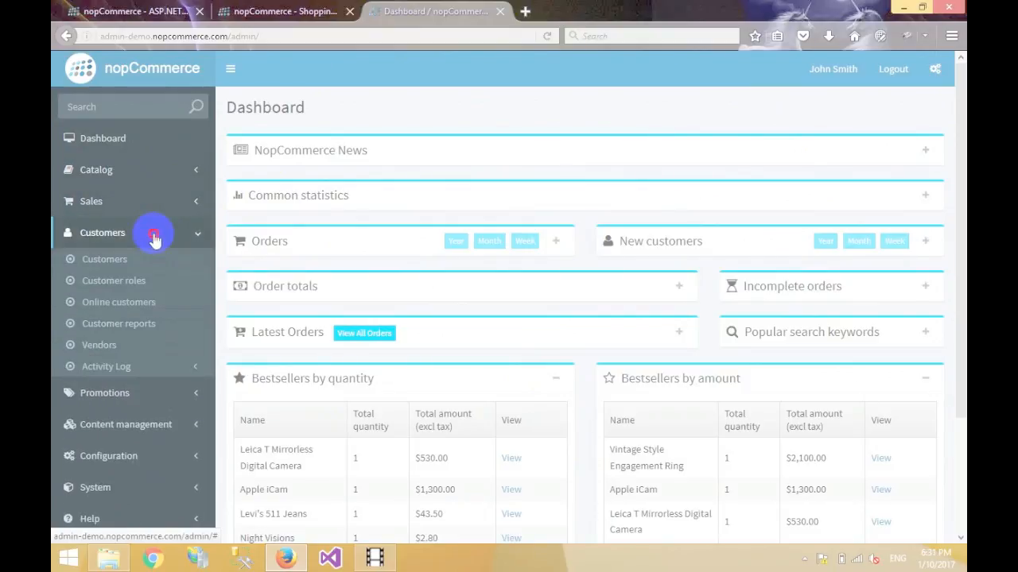
{"action": "left_click", "coordinate": [156, 235]}
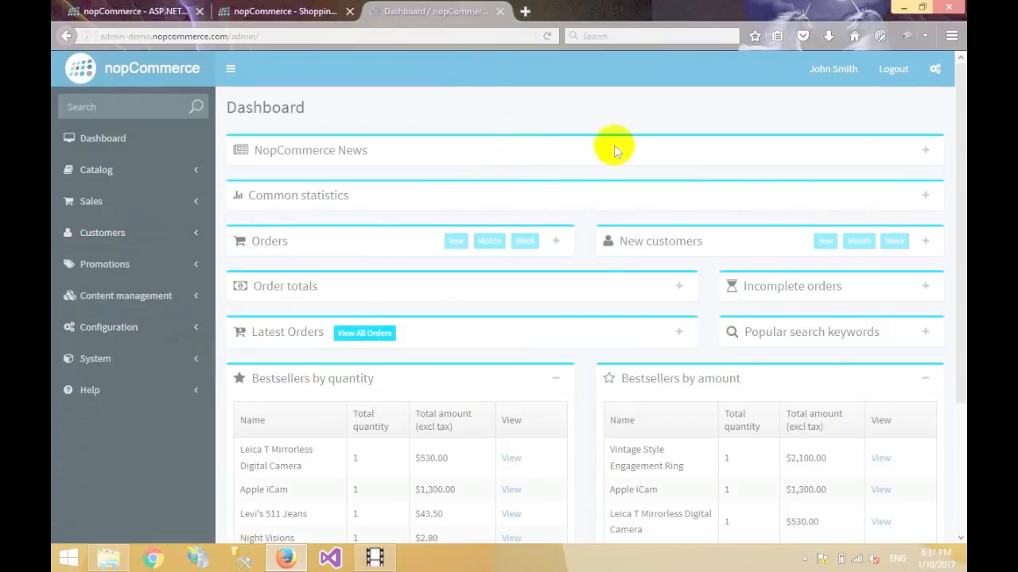
{"action": "left_click", "coordinate": [170, 8]}
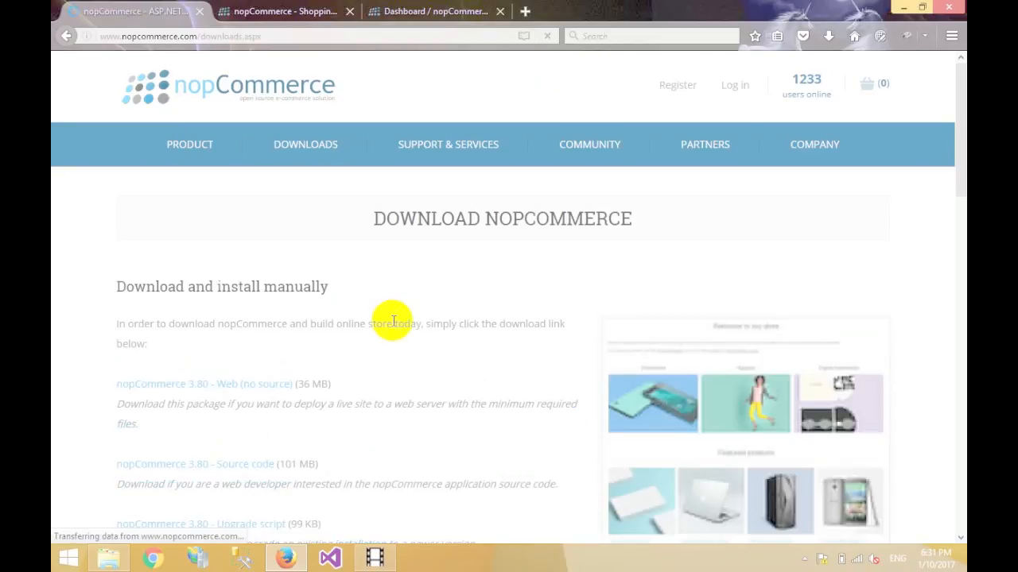
Request the nopCommerce 3.80 Source code download from the Downloads page.
{"action": "left_click_drag", "start_coordinate": [959, 112], "coordinate": [958, 173]}
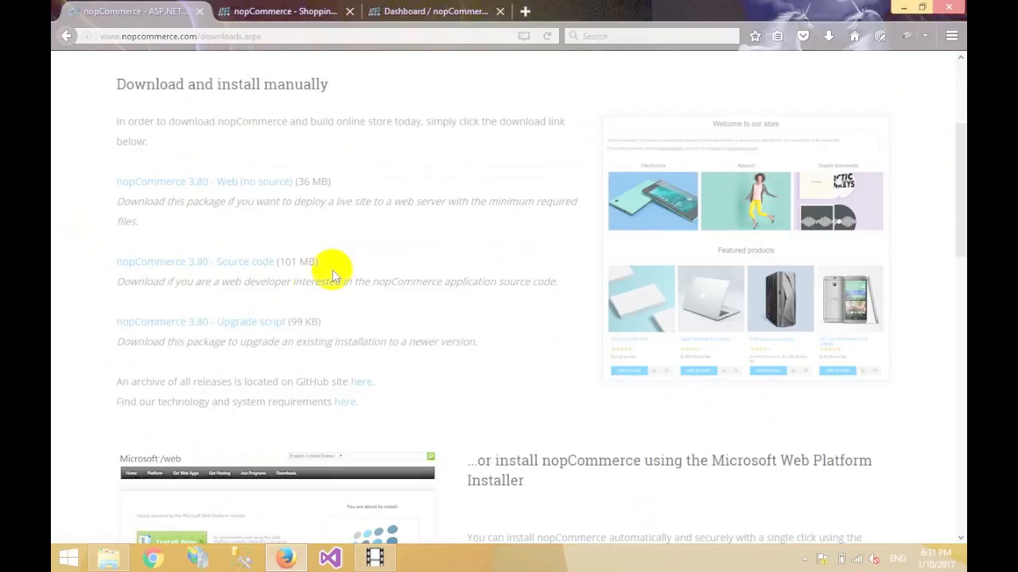
{"action": "left_click_drag", "start_coordinate": [113, 263], "coordinate": [333, 270]}
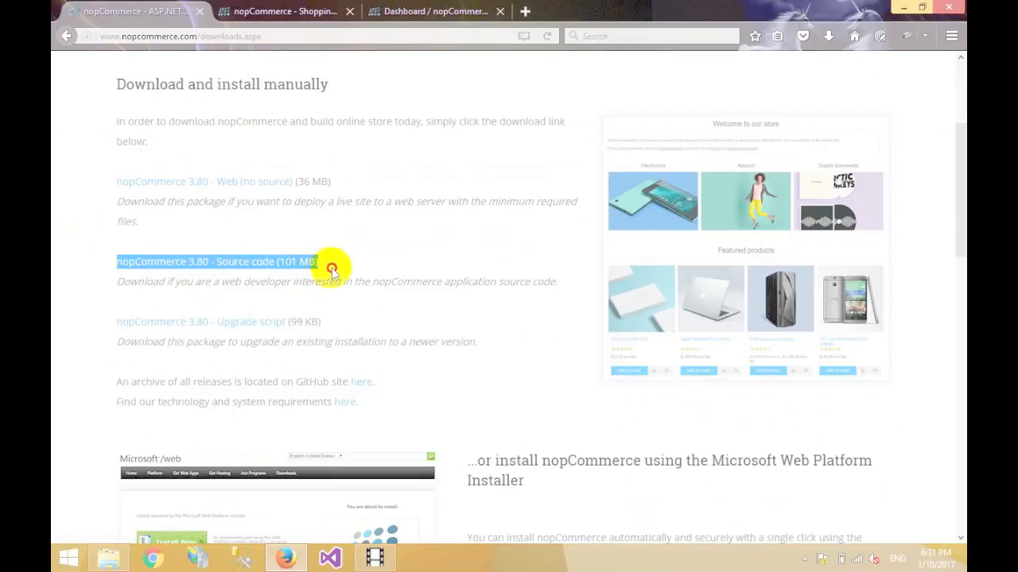
{"action": "left_click", "coordinate": [344, 263]}
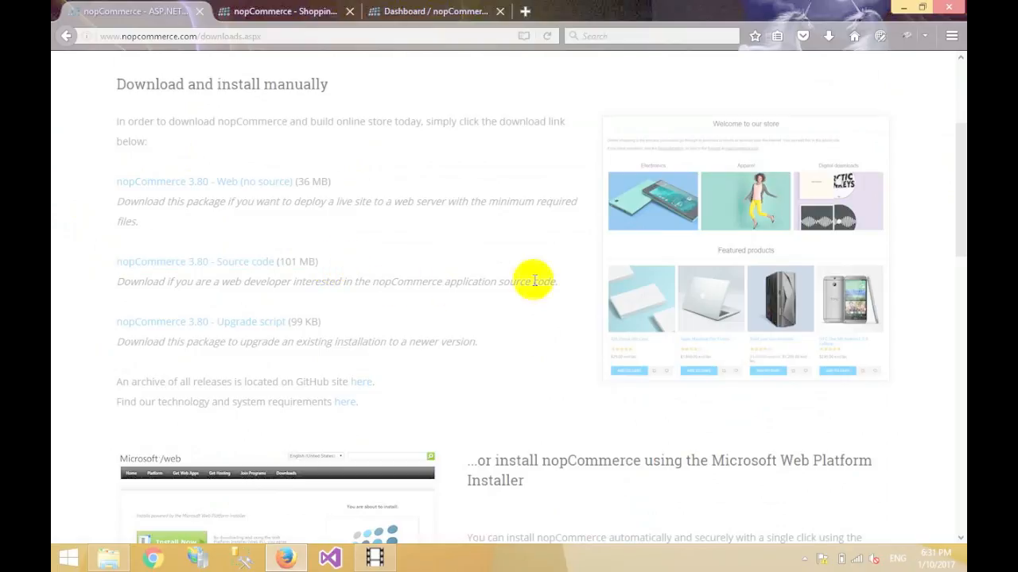
{"action": "left_click_drag", "start_coordinate": [564, 280], "coordinate": [105, 252]}
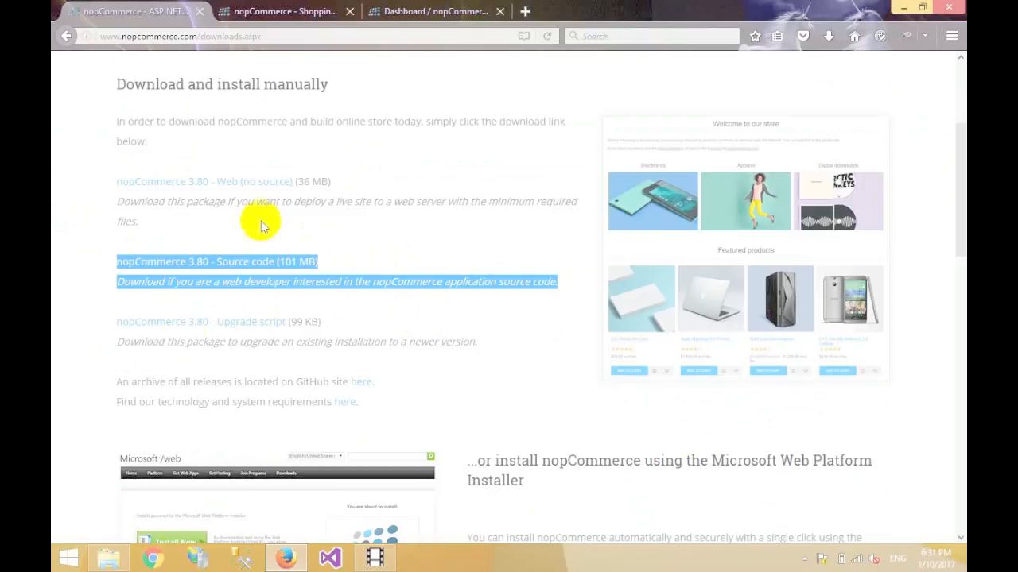
{"action": "left_click", "coordinate": [354, 266]}
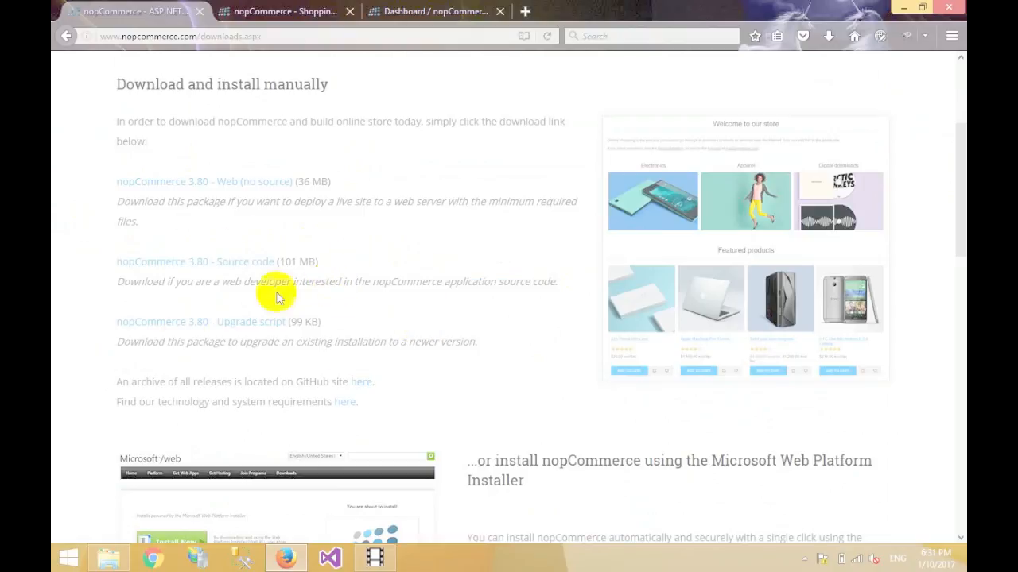
{"action": "left_click", "coordinate": [178, 270]}
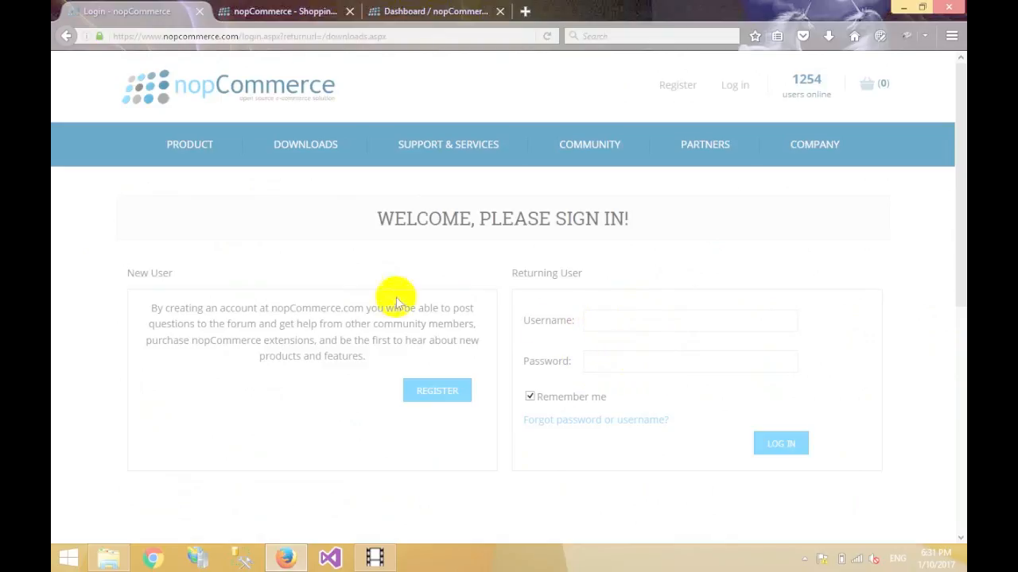
Look over the Register and sign-in pages, then go back to the Downloads page.
{"action": "left_click", "coordinate": [447, 393]}
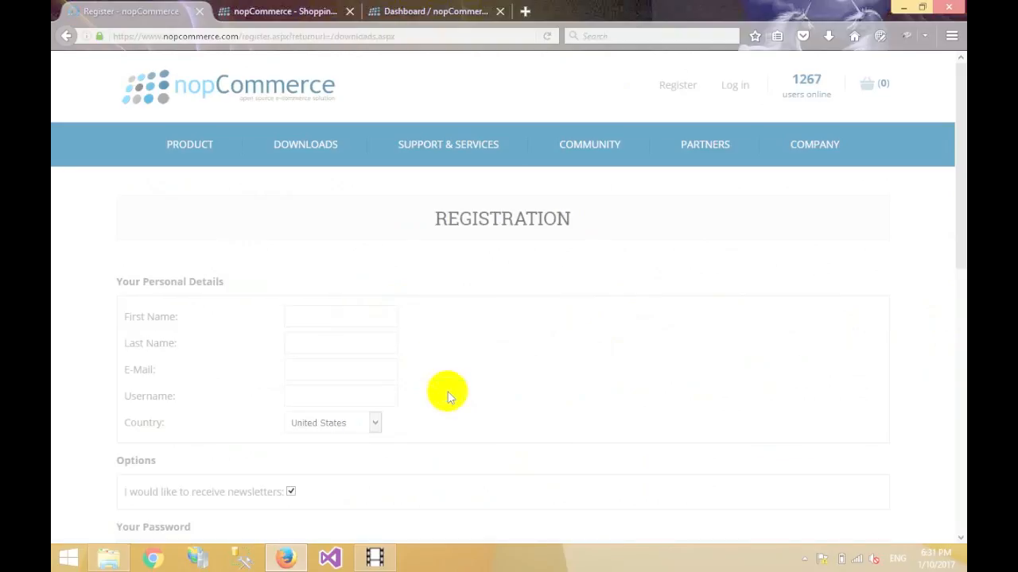
{"action": "left_click_drag", "start_coordinate": [963, 245], "coordinate": [959, 195]}
{"action": "left_click", "coordinate": [66, 37]}
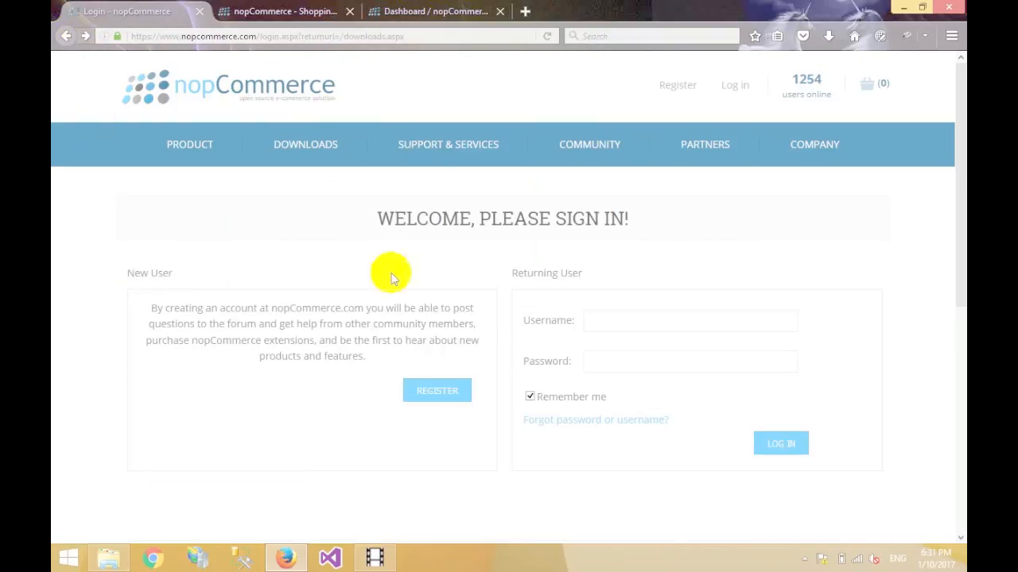
{"action": "left_click", "coordinate": [626, 320]}
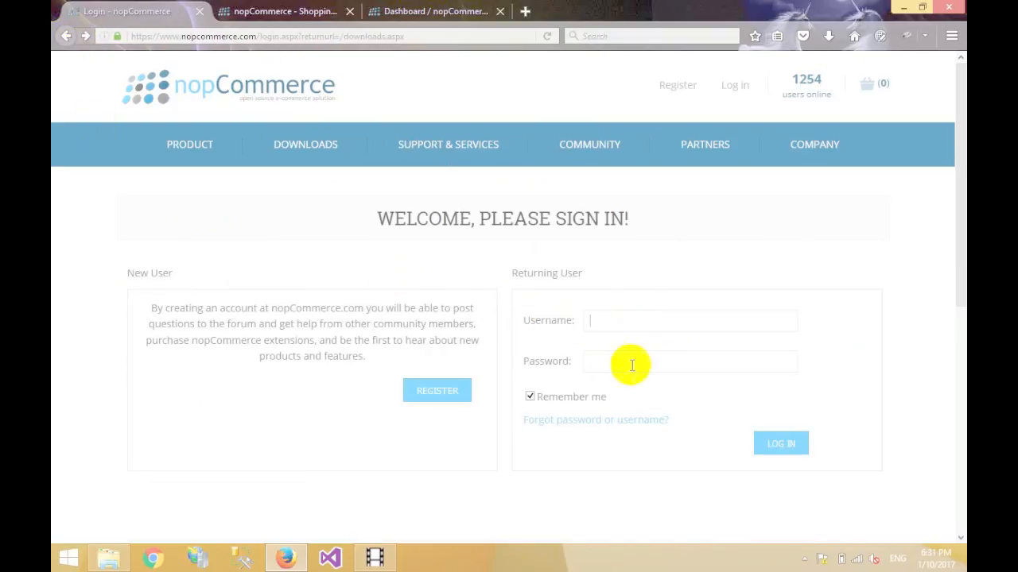
{"action": "left_click", "coordinate": [69, 37]}
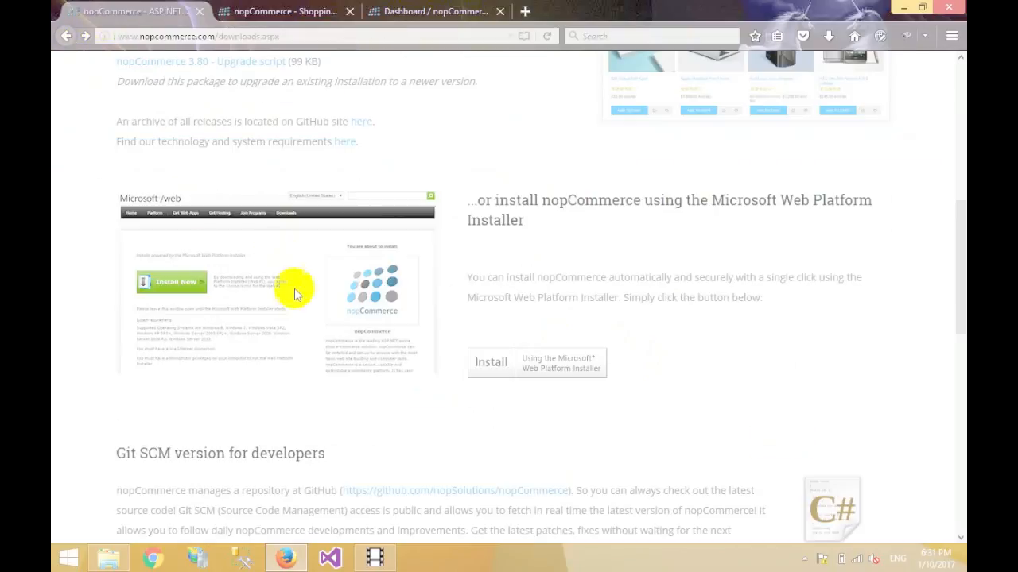
{"action": "scroll", "coordinate": [959, 263], "scroll_direction": "up", "scroll_amount": 8}
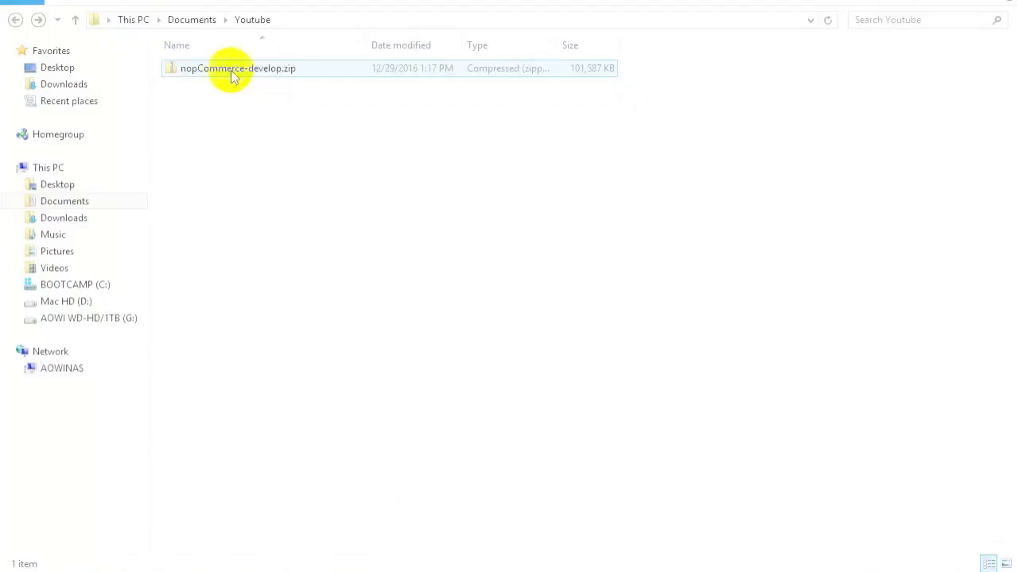
Extract nopCommerce-develop.zip here and open NopCommerce.sln from its src folder.
{"action": "right_click", "coordinate": [226, 72]}
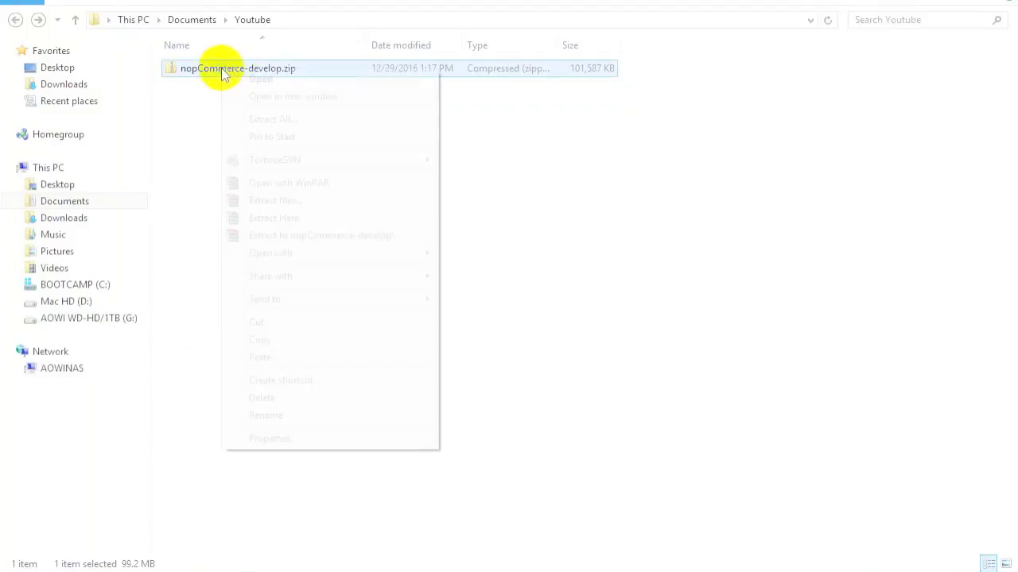
{"action": "left_click", "coordinate": [286, 218]}
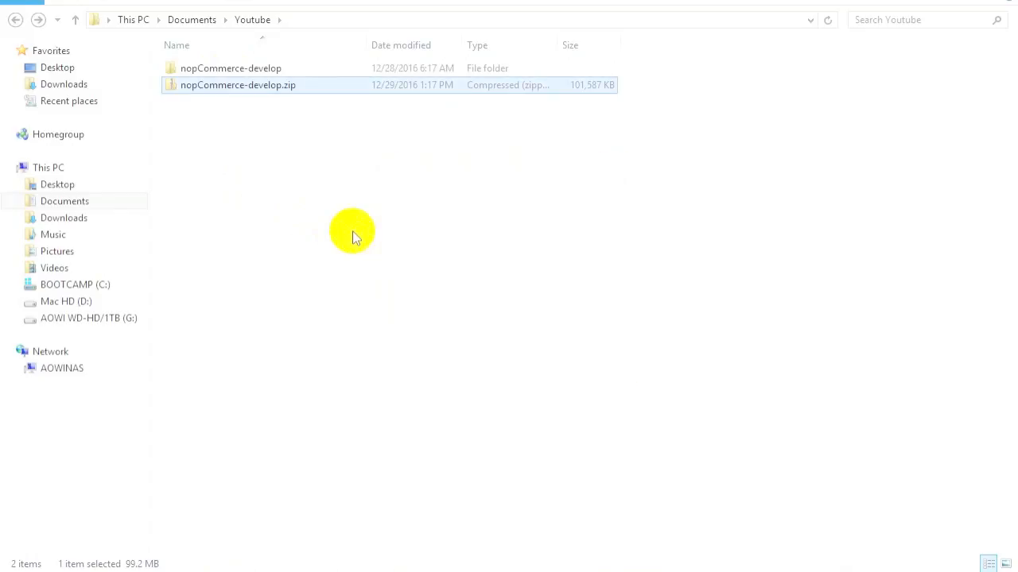
{"action": "double_click", "coordinate": [203, 72]}
{"action": "left_click", "coordinate": [204, 72]}
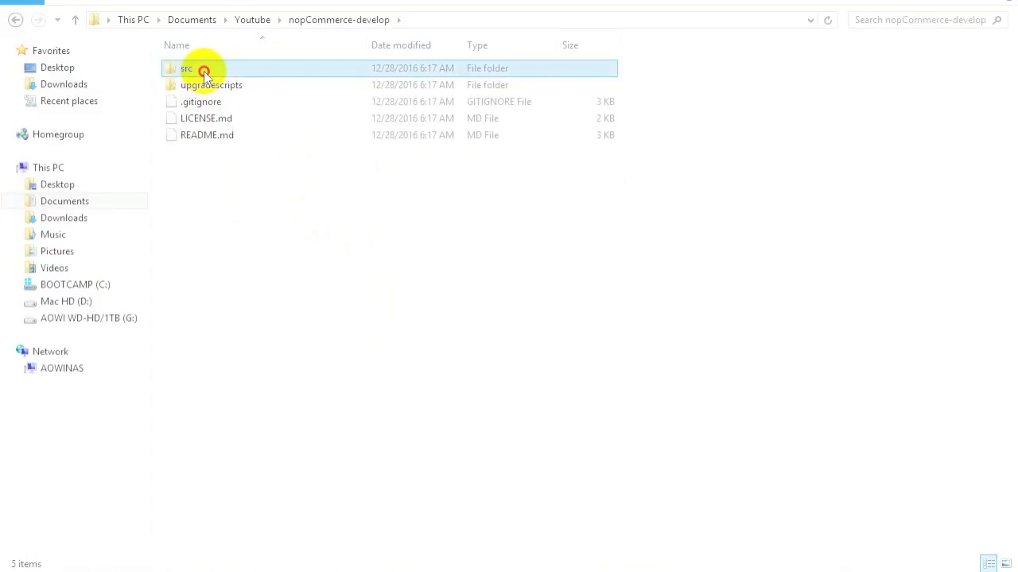
{"action": "double_click", "coordinate": [203, 73]}
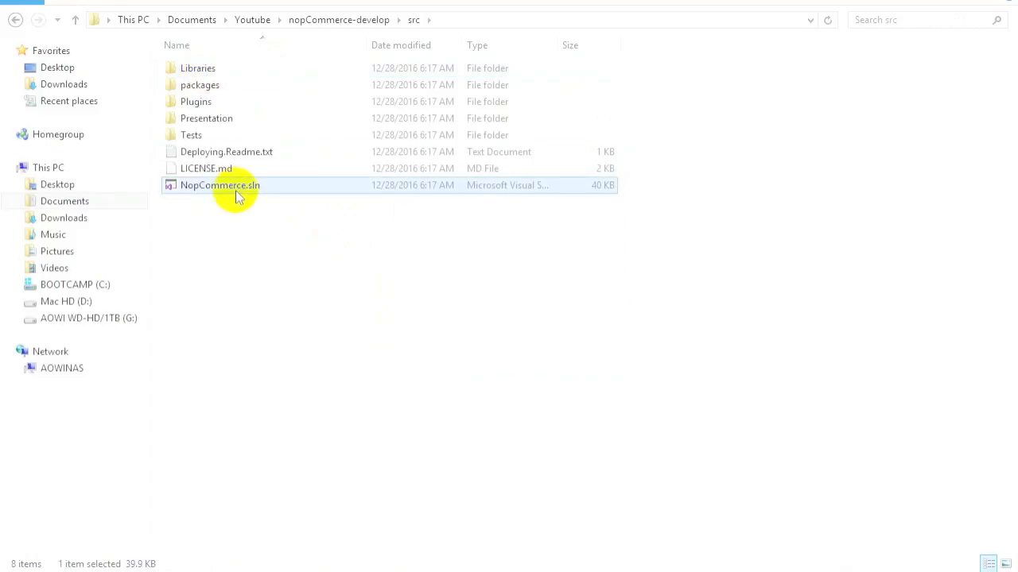
{"action": "double_click", "coordinate": [236, 187]}
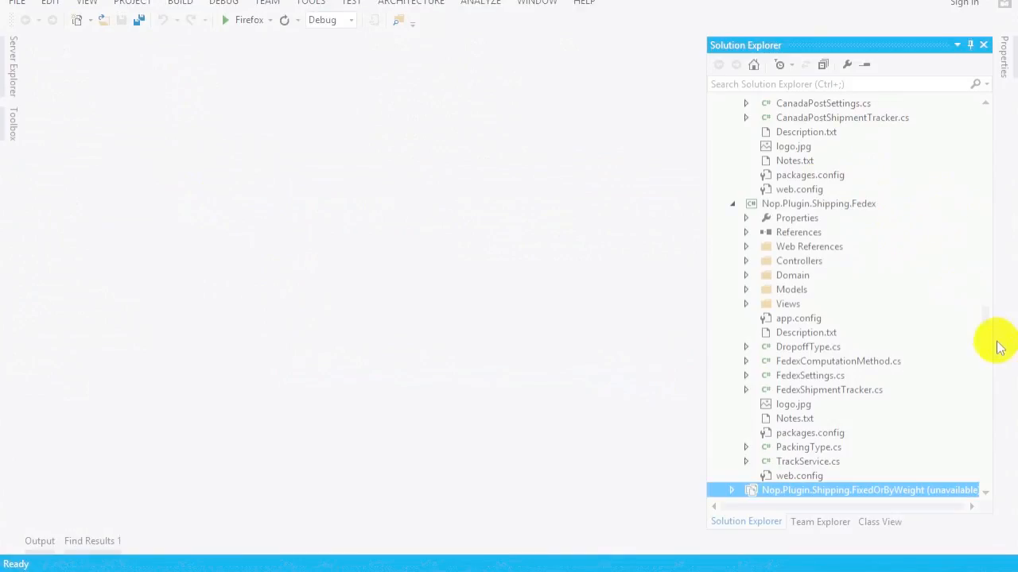
Collapse the solution, select Nop.Web under Presentation, and run it in Firefox.
{"action": "left_click_drag", "start_coordinate": [985, 313], "coordinate": [885, 79]}
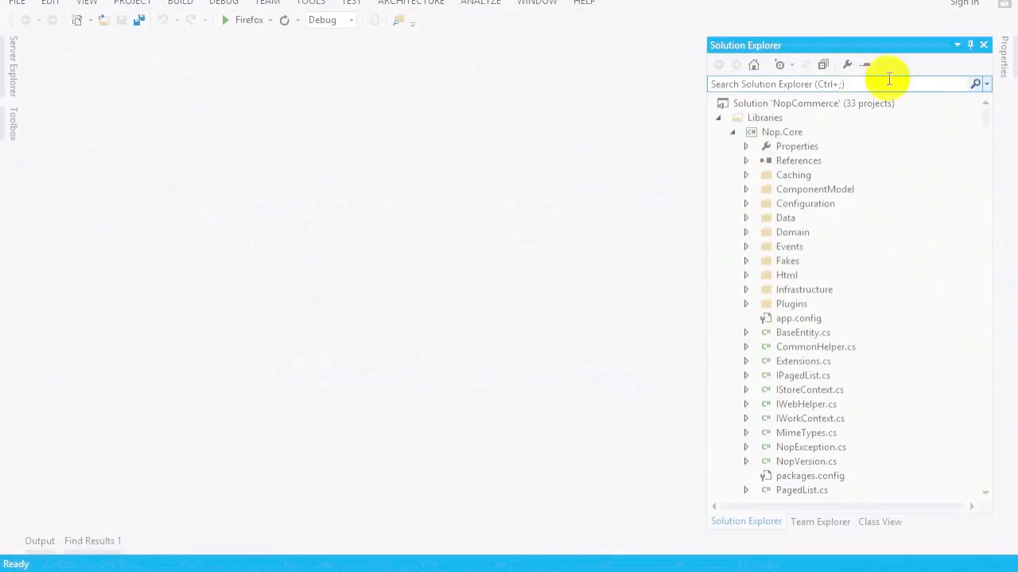
{"action": "left_click", "coordinate": [822, 66]}
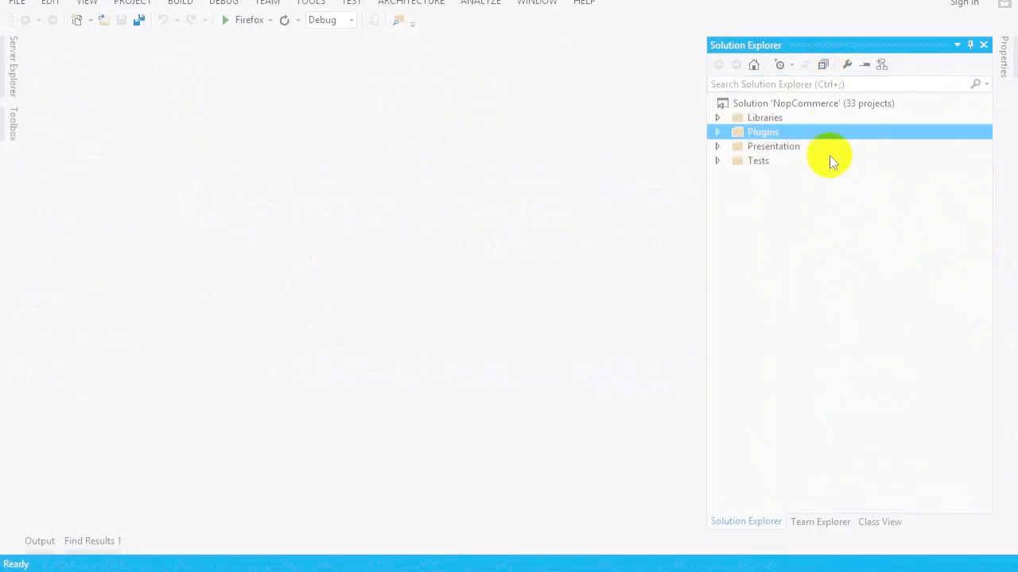
{"action": "left_click", "coordinate": [718, 146]}
{"action": "left_click", "coordinate": [767, 174]}
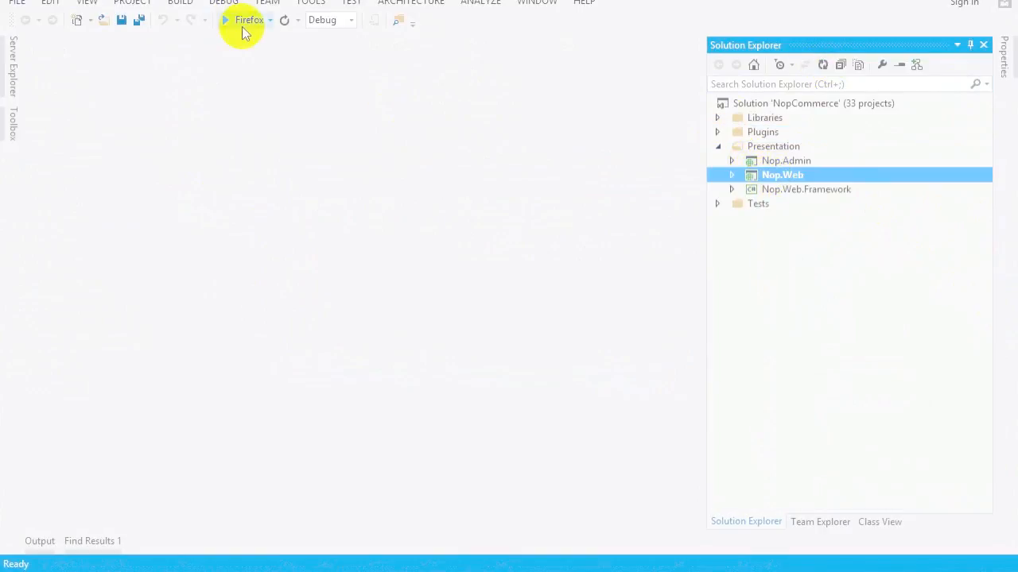
{"action": "left_click", "coordinate": [243, 21]}
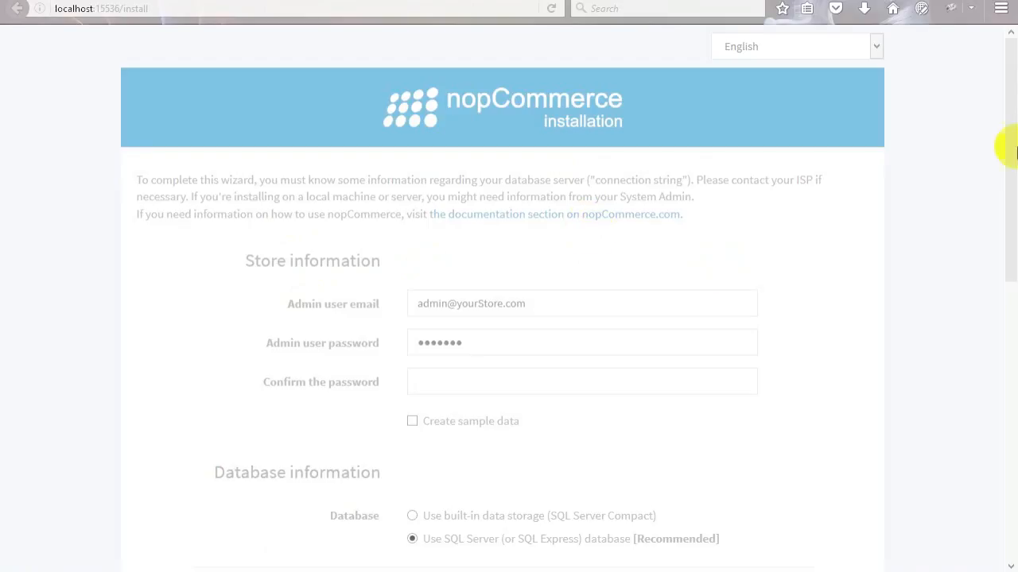
Replace the admin password, confirm it, and tick Create sample data.
{"action": "scroll", "coordinate": [1010, 174], "scroll_direction": "down", "scroll_amount": 3}
{"action": "left_click_drag", "start_coordinate": [1013, 184], "coordinate": [1015, 63]}
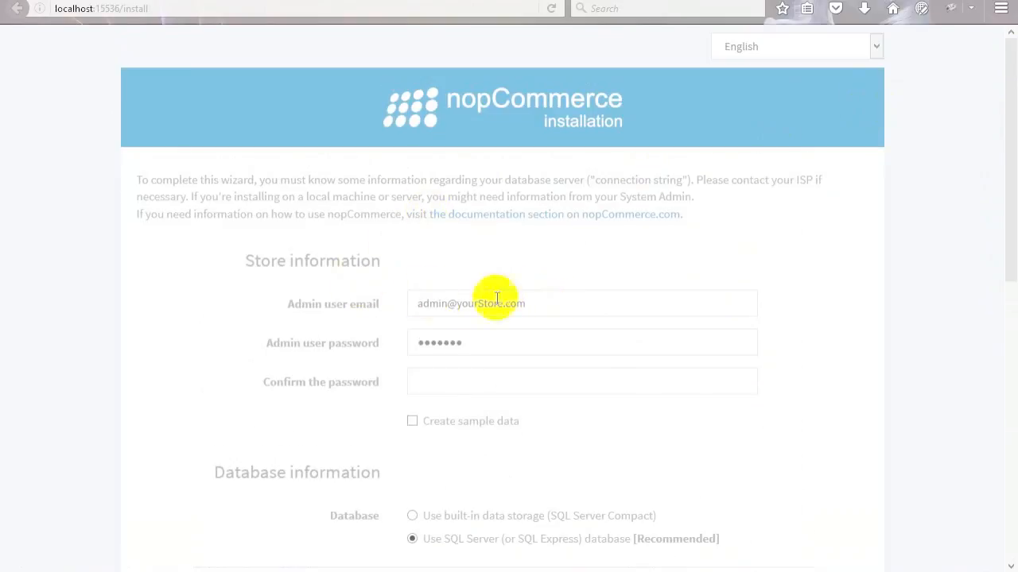
{"action": "left_click_drag", "start_coordinate": [467, 349], "coordinate": [388, 346]}
{"action": "type", "text": "1234567"}
{"action": "left_click", "coordinate": [433, 376]}
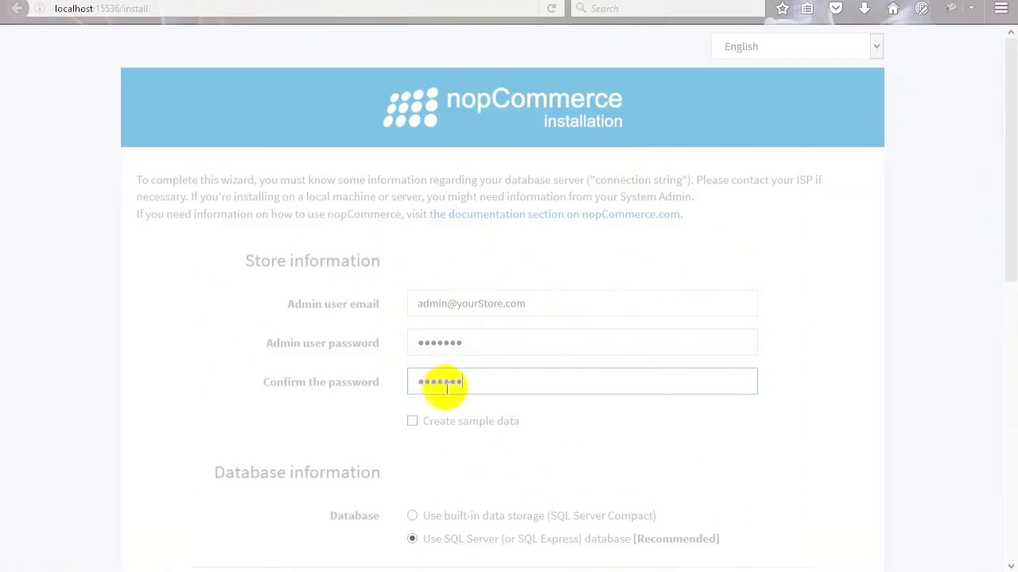
{"action": "left_click", "coordinate": [412, 421]}
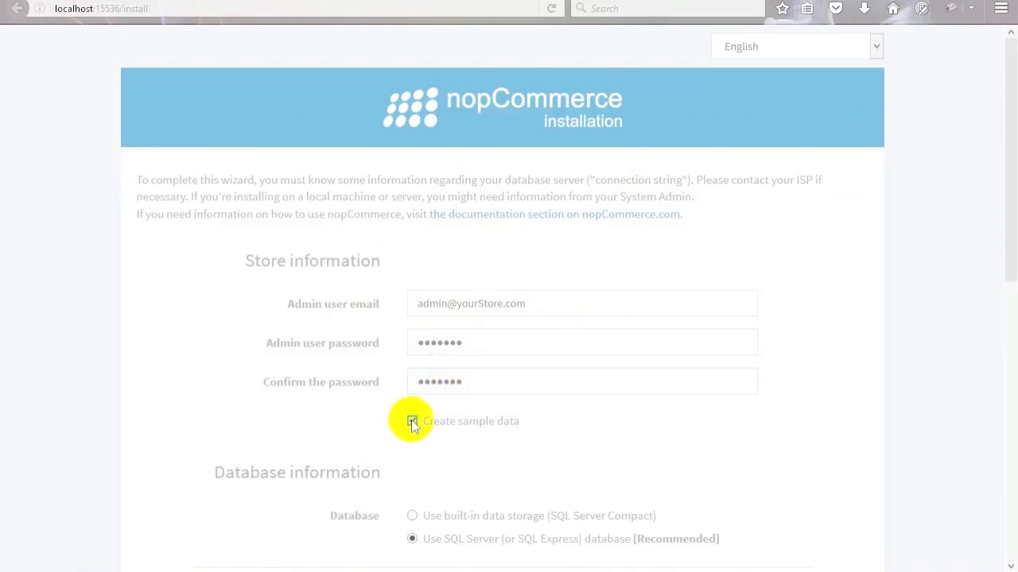
{"action": "left_click_drag", "start_coordinate": [1013, 202], "coordinate": [1006, 390]}
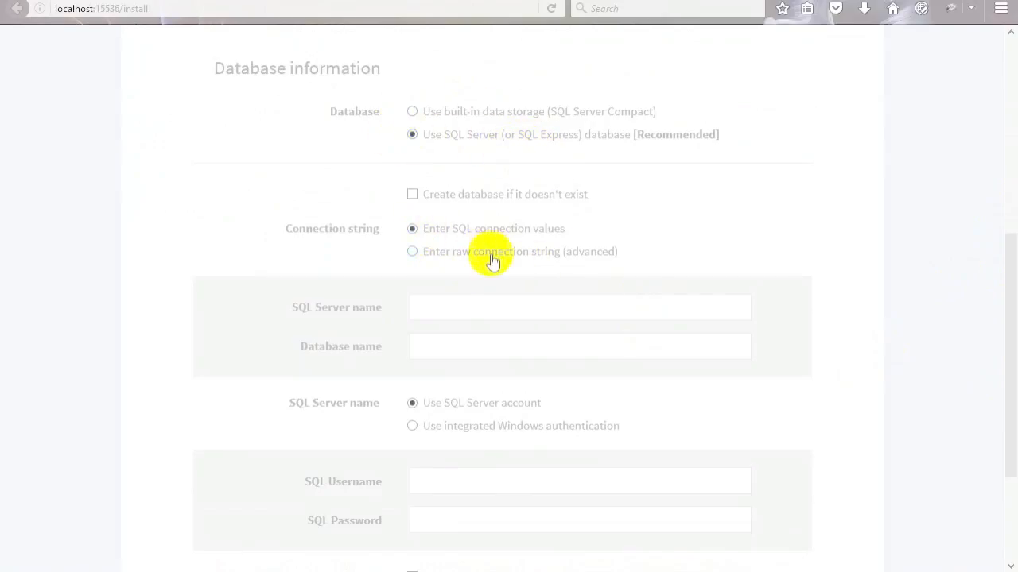
Try the raw connection string option, then switch back to entering SQL connection values.
{"action": "left_click", "coordinate": [411, 251]}
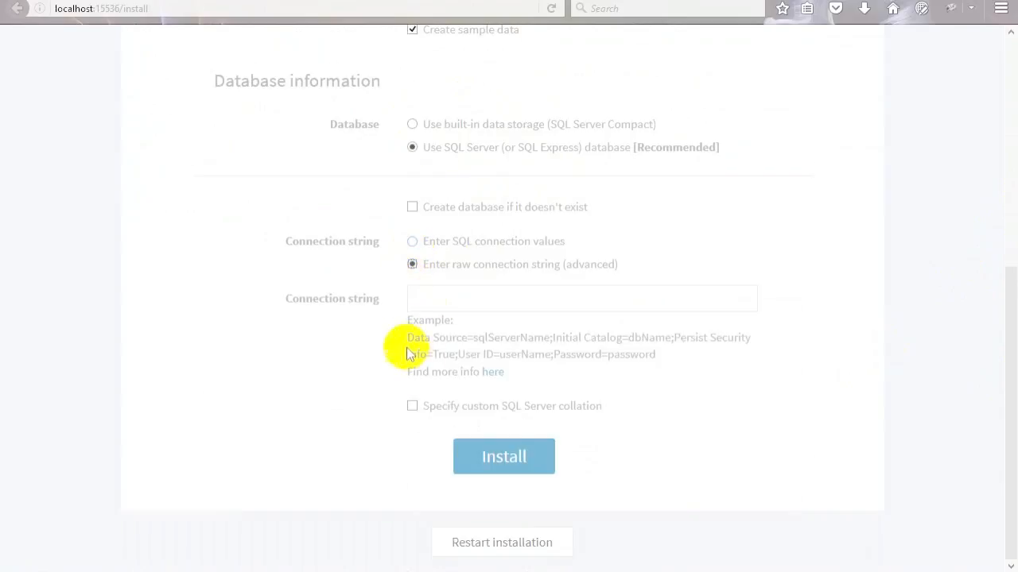
{"action": "triple_click", "coordinate": [675, 374]}
{"action": "left_click_drag", "start_coordinate": [675, 374], "coordinate": [688, 358]}
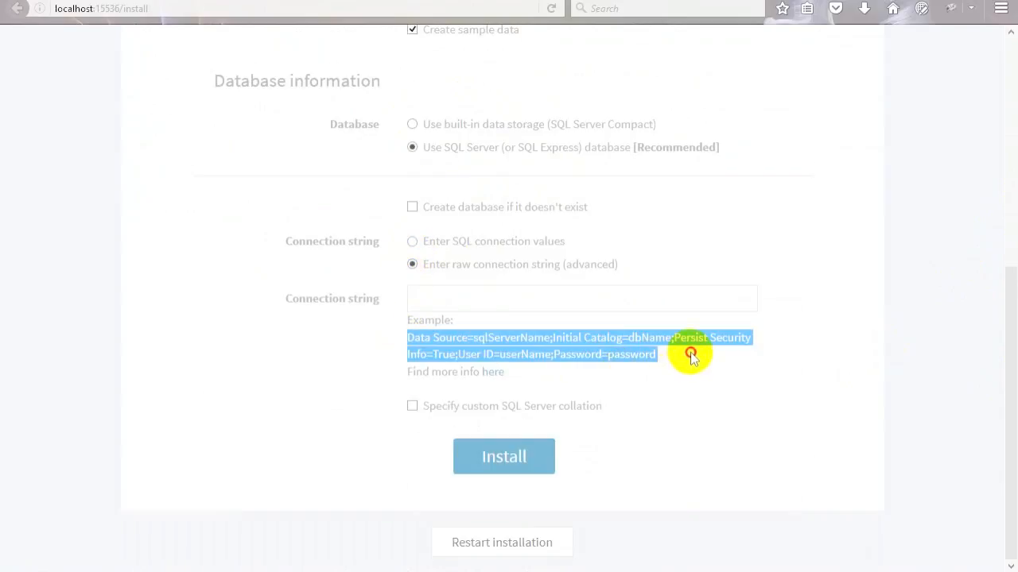
{"action": "left_click", "coordinate": [691, 357]}
{"action": "left_click", "coordinate": [411, 241]}
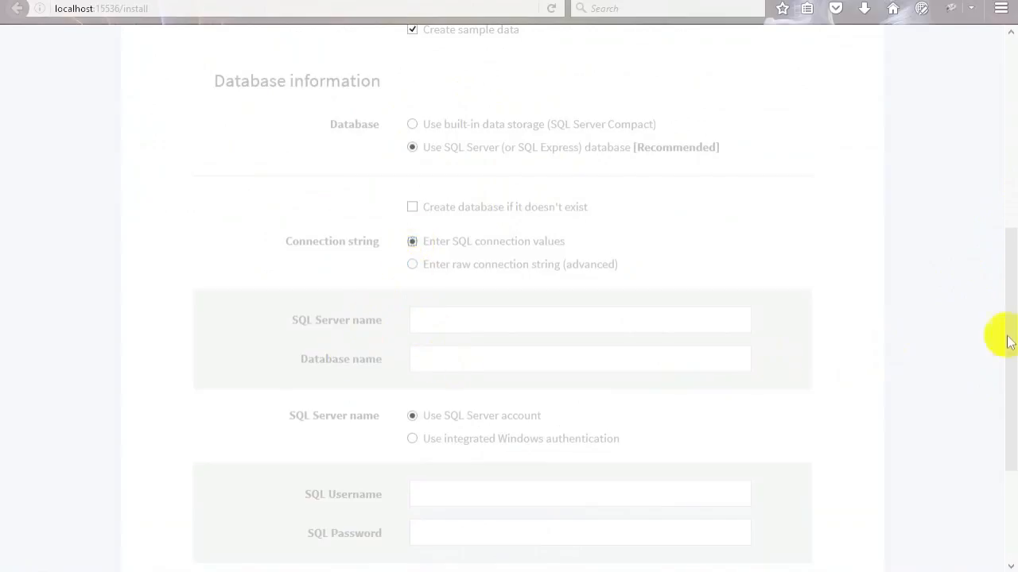
{"action": "scroll", "coordinate": [1001, 326], "scroll_direction": "down", "scroll_amount": 4}
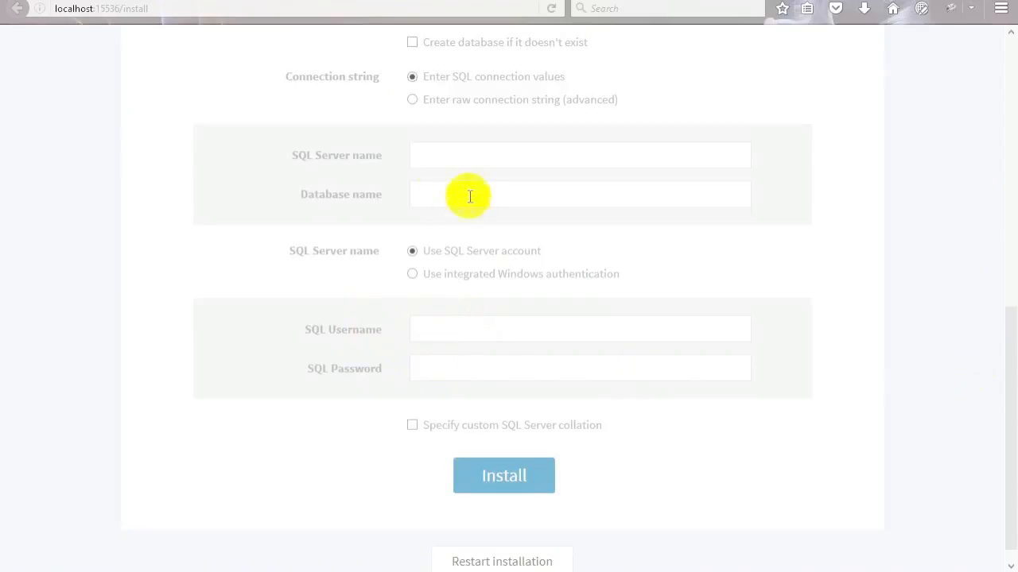
Check the Database name, SQL Username and SQL Password fields, then bring up SQL Server Management Studio.
{"action": "left_click", "coordinate": [431, 195]}
{"action": "left_click", "coordinate": [451, 336]}
{"action": "left_click", "coordinate": [444, 370]}
{"action": "left_click", "coordinate": [219, 570]}
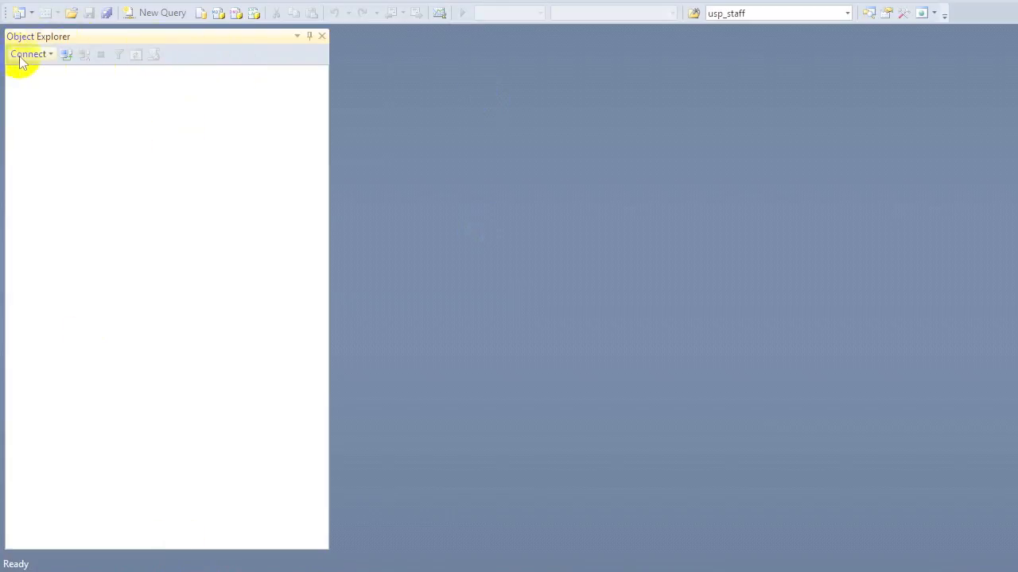
Copy the AOWINAS\SQLEXPRESS server name and connect to it with Windows Authentication.
{"action": "left_click", "coordinate": [19, 56]}
{"action": "left_click", "coordinate": [44, 73]}
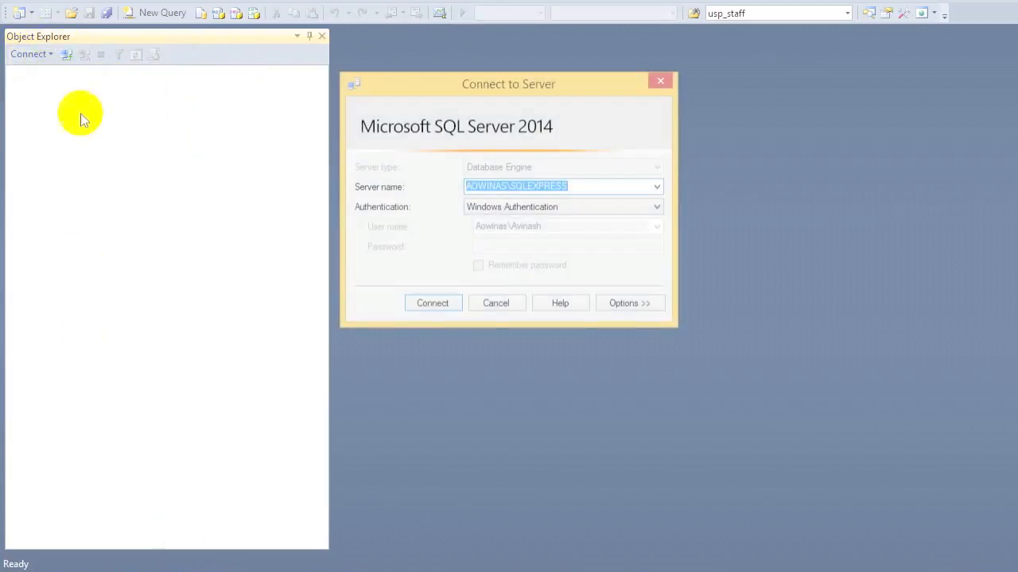
{"action": "left_click_drag", "start_coordinate": [602, 186], "coordinate": [457, 181]}
{"action": "key", "text": "ctrl+c"}
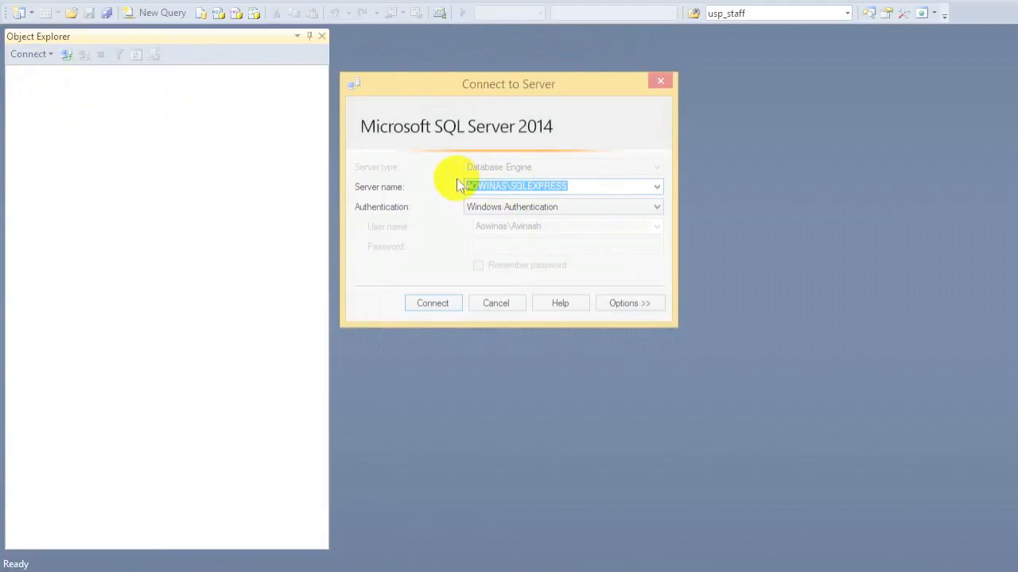
{"action": "left_click", "coordinate": [447, 303]}
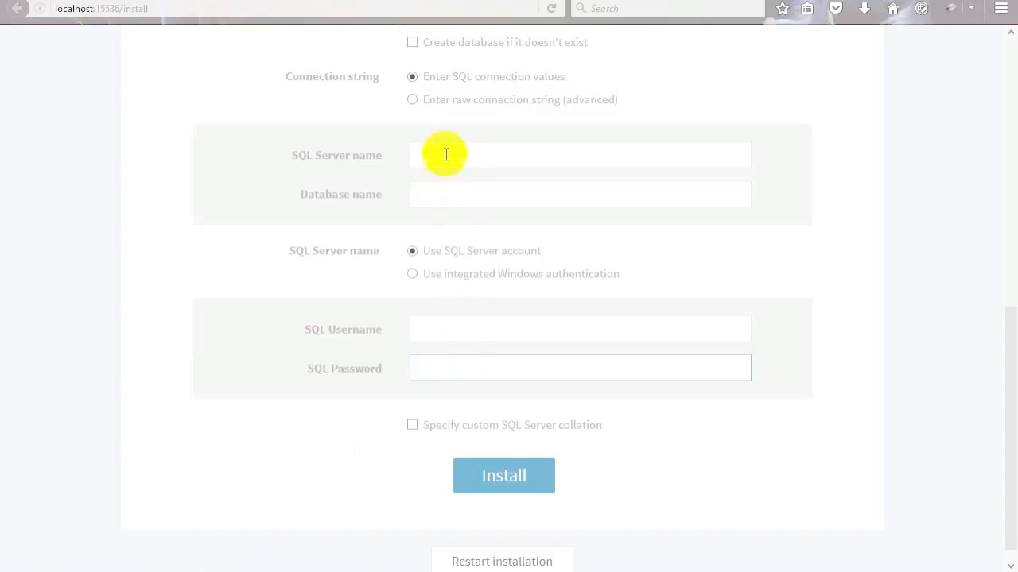
{"action": "left_click", "coordinate": [444, 153]}
Paste AOWINAS\SQLEXPRESS as the SQL Server name and choose integrated Windows authentication.
{"action": "key", "text": "ctrl+v"}
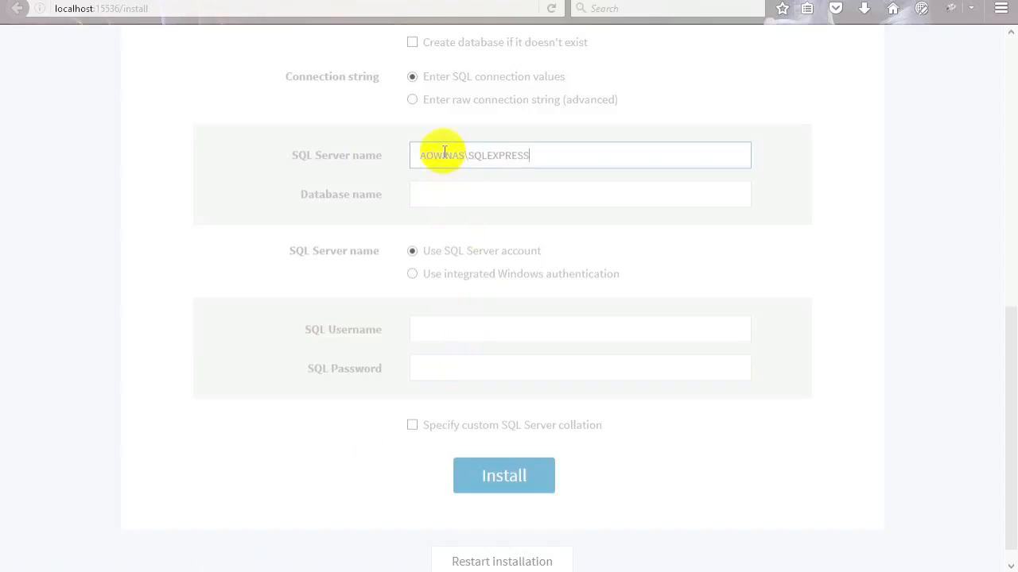
{"action": "left_click", "coordinate": [438, 151]}
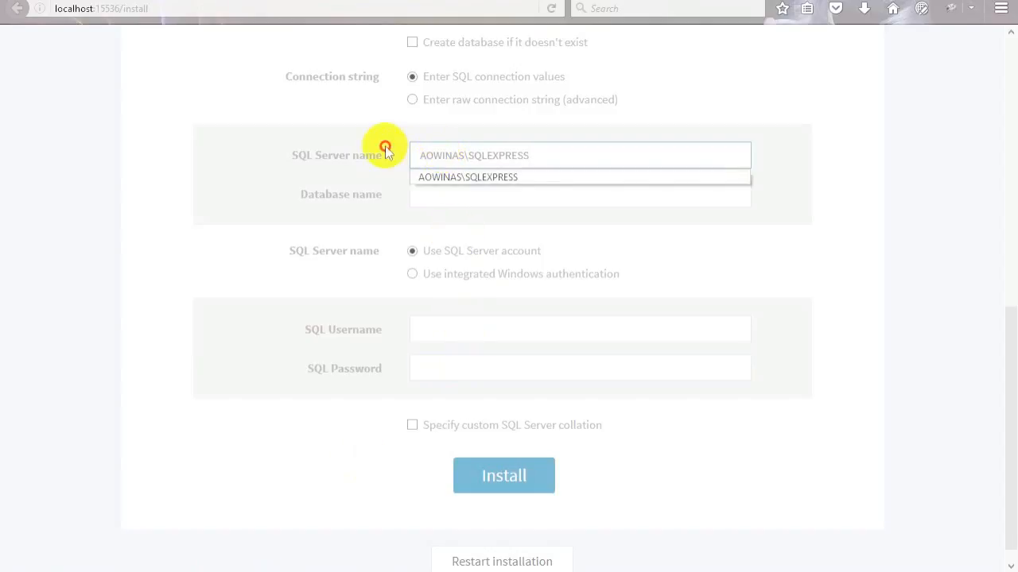
{"action": "left_click", "coordinate": [413, 274]}
{"action": "left_click", "coordinate": [425, 291]}
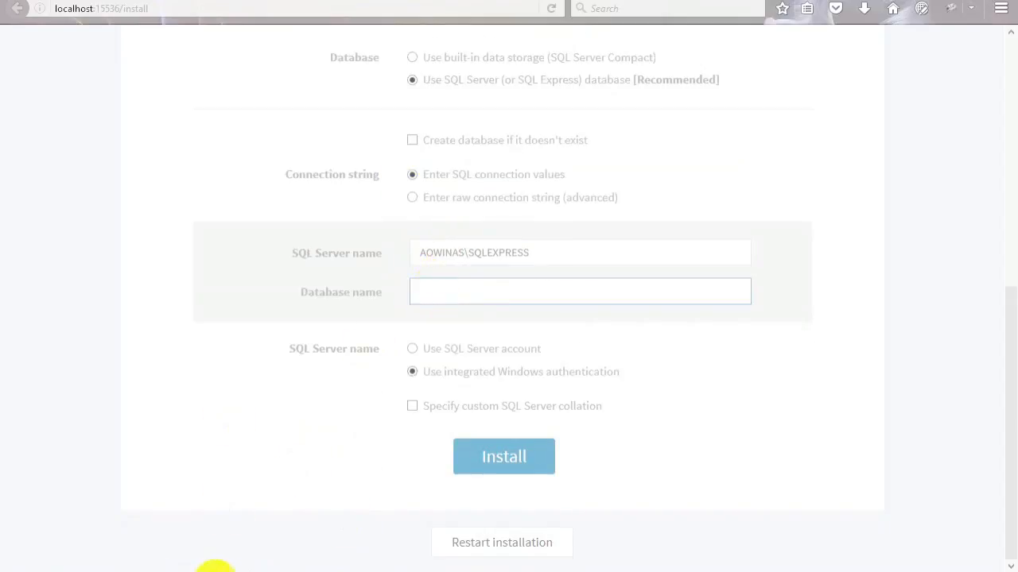
{"action": "left_click", "coordinate": [218, 571]}
Create an empty database named Nop_Demo on AOWINAS\SQLEXPRESS, copying its name for the installer.
{"action": "left_click", "coordinate": [72, 88]}
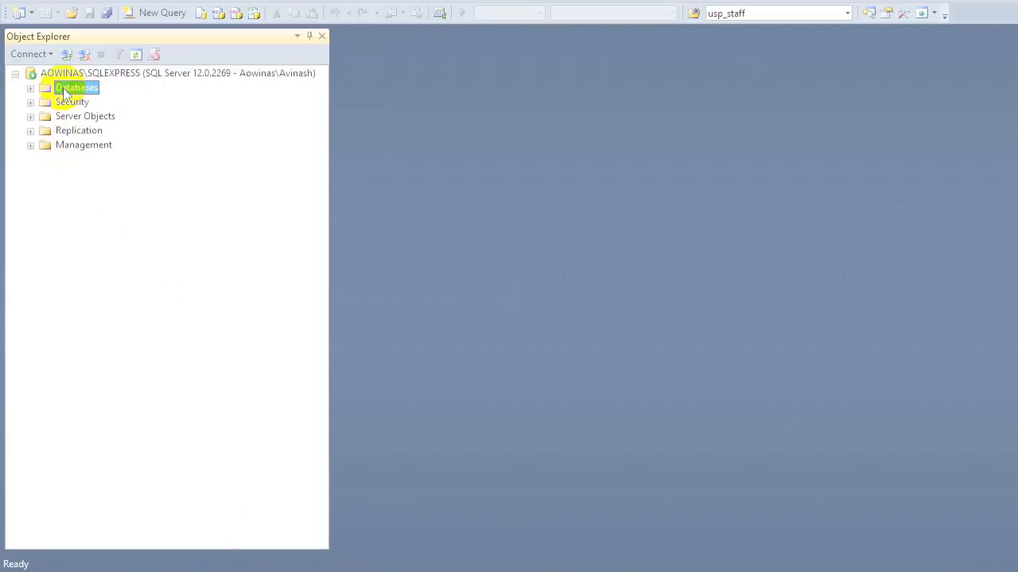
{"action": "right_click", "coordinate": [63, 87]}
{"action": "left_click", "coordinate": [97, 97]}
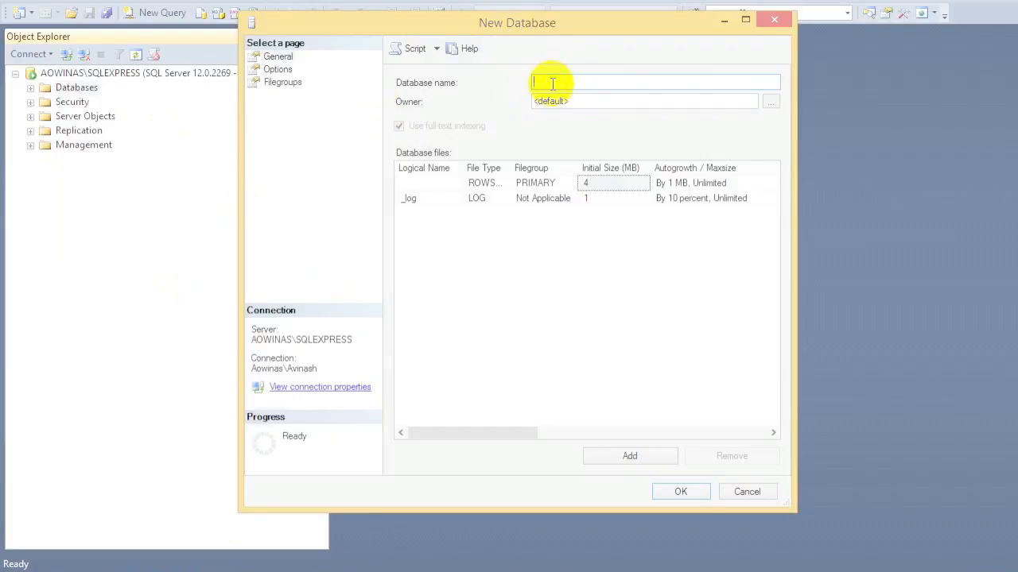
{"action": "type", "text": "Nop_Demo"}
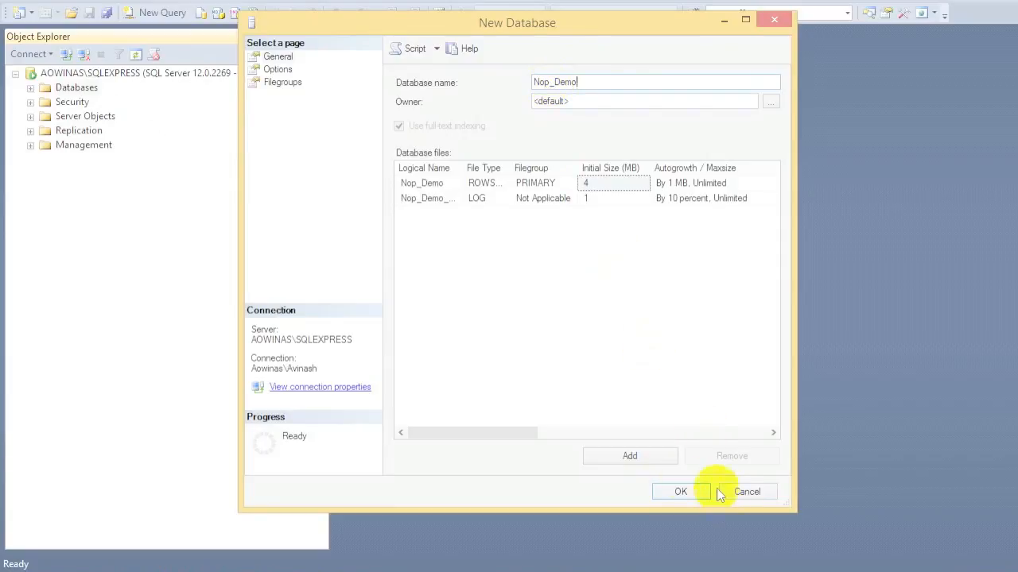
{"action": "left_click_drag", "start_coordinate": [591, 81], "coordinate": [524, 86]}
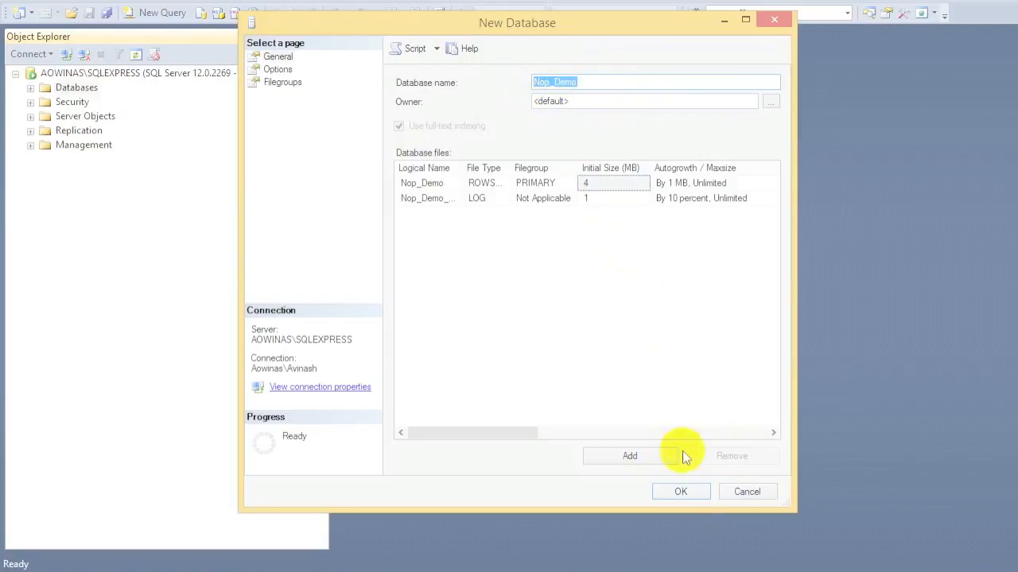
{"action": "left_click", "coordinate": [694, 493]}
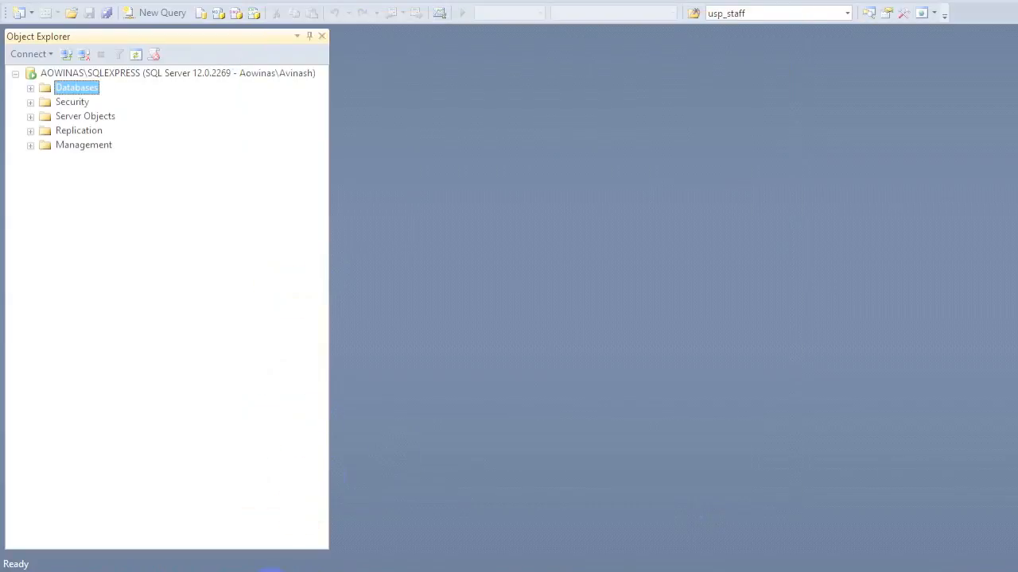
{"action": "left_click", "coordinate": [270, 570]}
Enter Nop_Demo as the installer's database name and start the nopCommerce installation.
{"action": "left_click", "coordinate": [450, 294]}
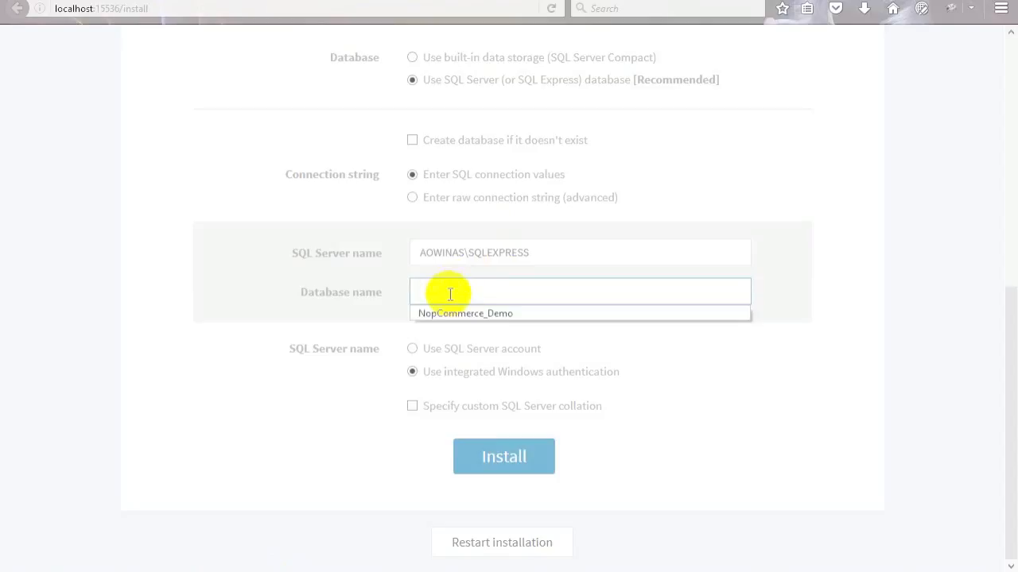
{"action": "type", "text": "Nop_Demo"}
{"action": "left_click", "coordinate": [543, 273]}
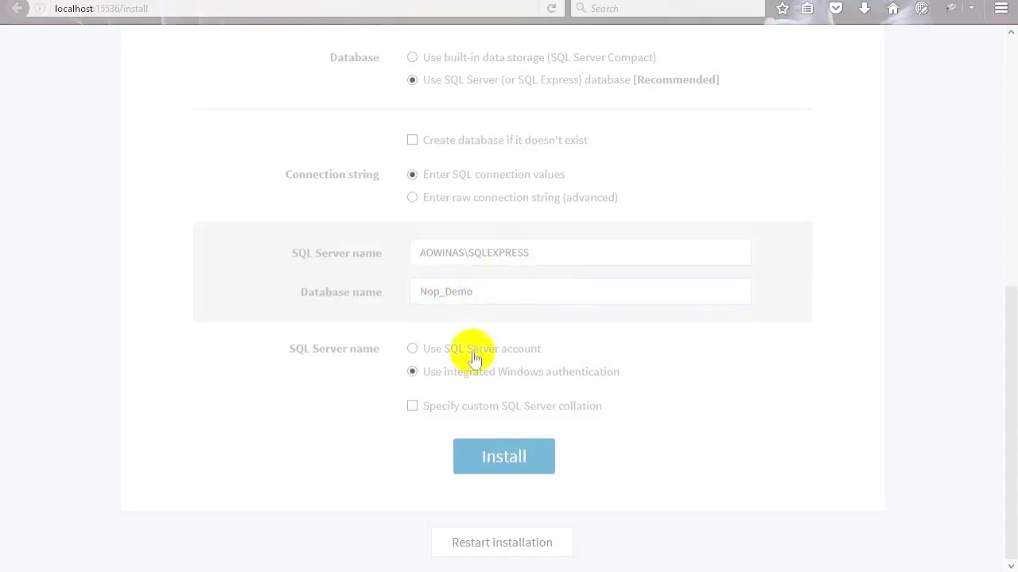
{"action": "left_click", "coordinate": [489, 457]}
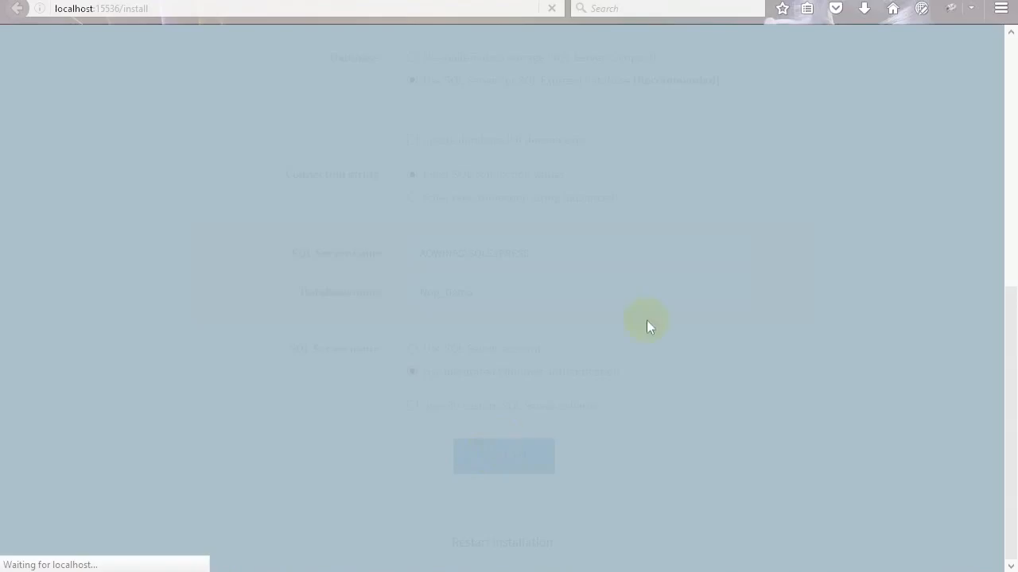
{"action": "left_click_drag", "start_coordinate": [1012, 357], "coordinate": [1013, 95]}
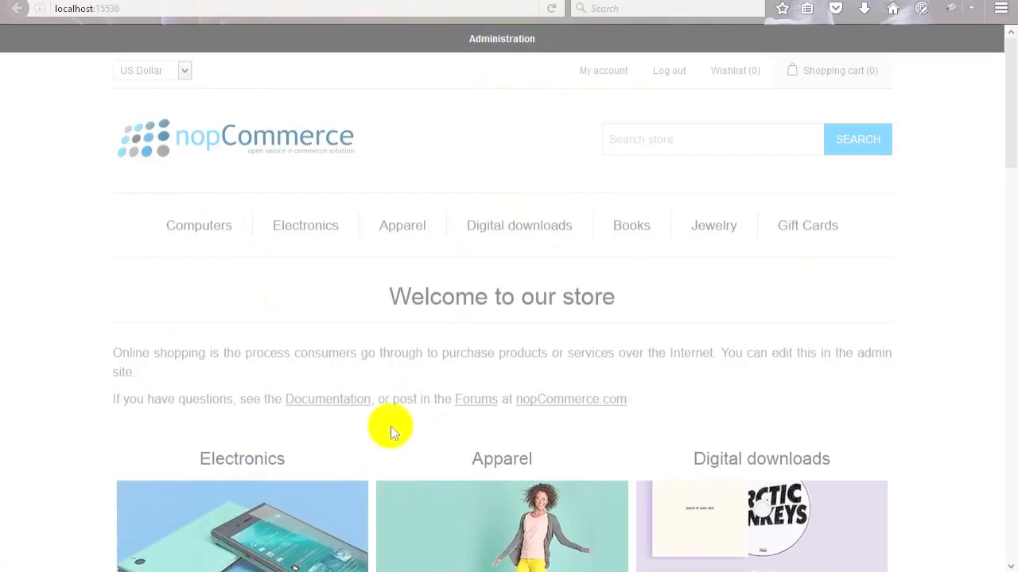
Go to the store's Administration area, which returns a Page not found error.
{"action": "left_click", "coordinate": [549, 43]}
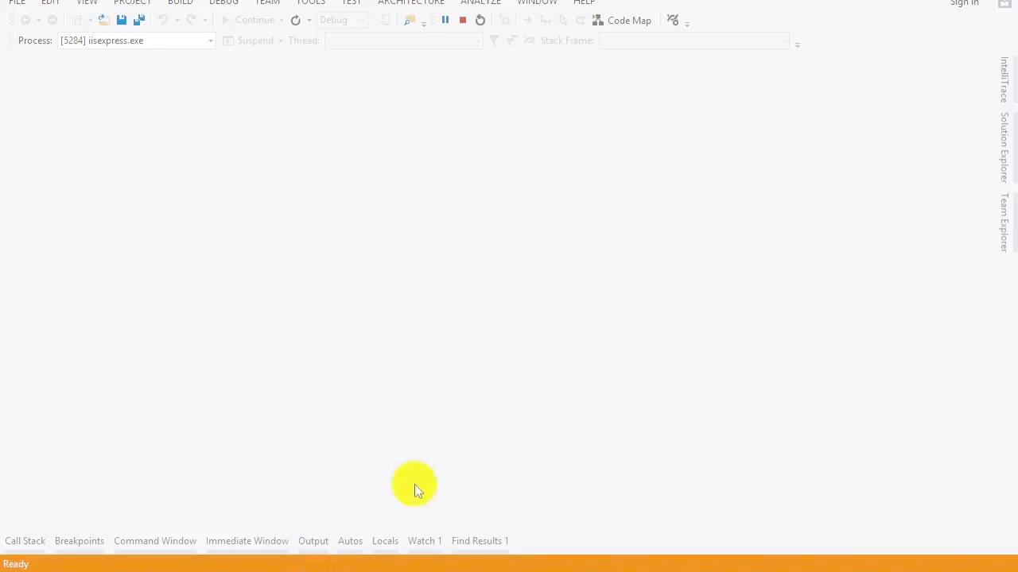
Clean and rebuild the Nop.Admin project, then resume the running site with Nop.Web selected.
{"action": "left_click", "coordinate": [1006, 154]}
{"action": "right_click", "coordinate": [840, 182]}
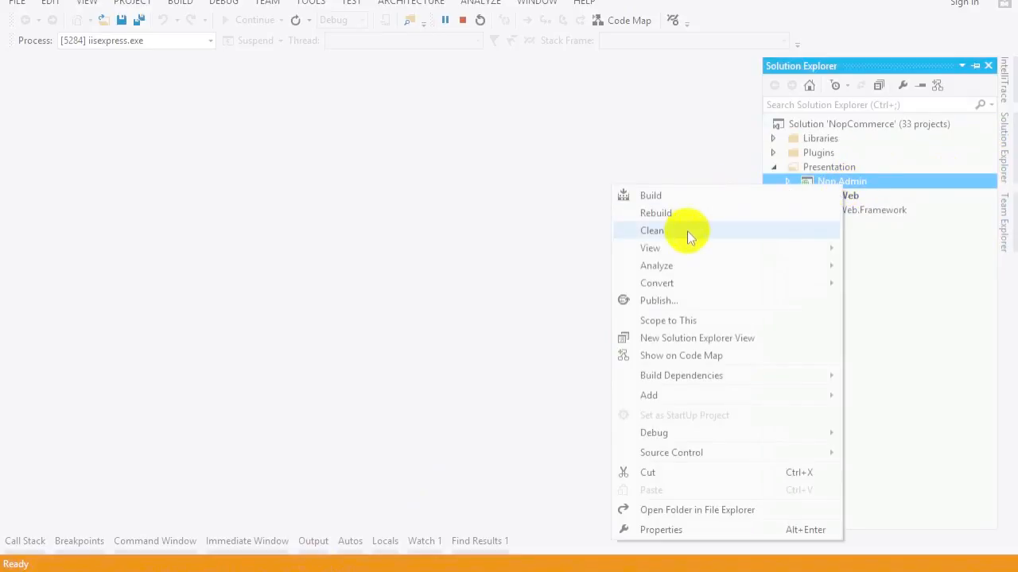
{"action": "left_click", "coordinate": [545, 218]}
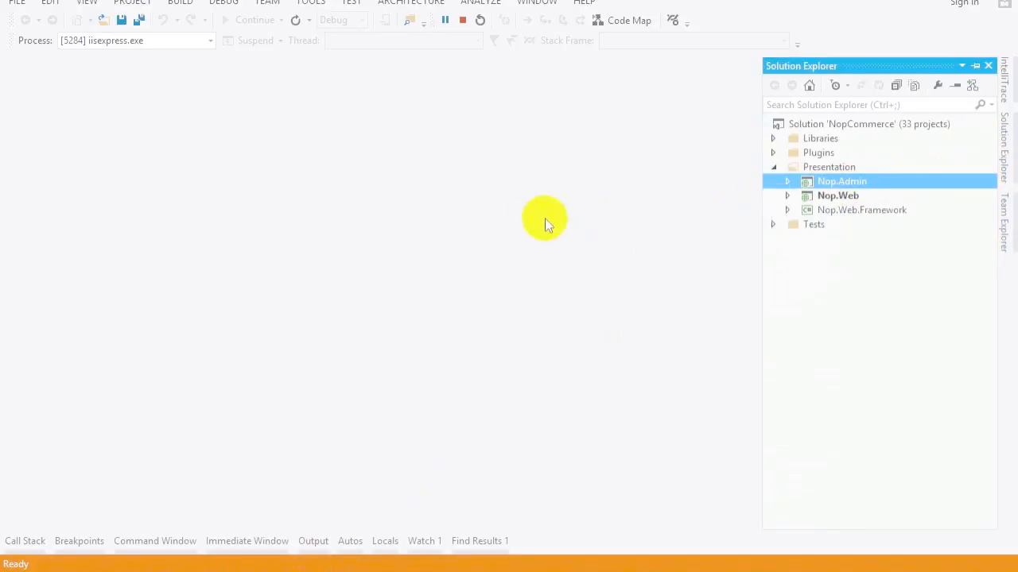
{"action": "right_click", "coordinate": [827, 184]}
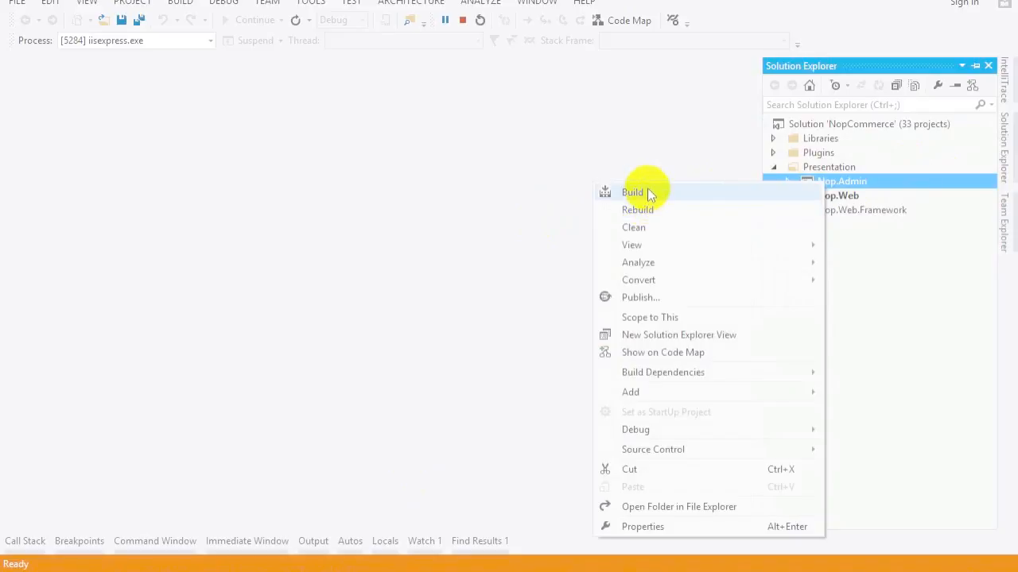
{"action": "left_click", "coordinate": [495, 187]}
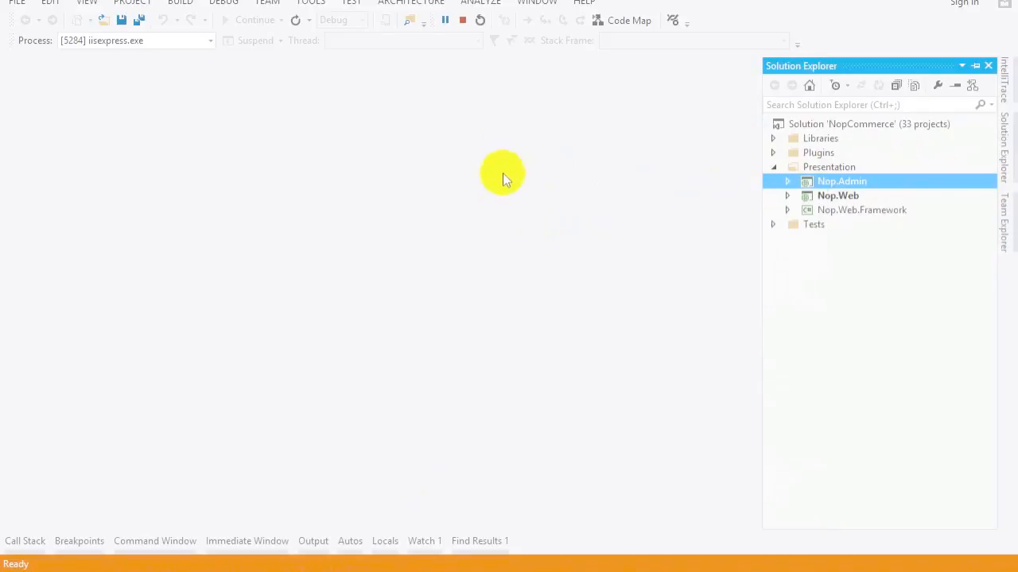
{"action": "left_click", "coordinate": [836, 198]}
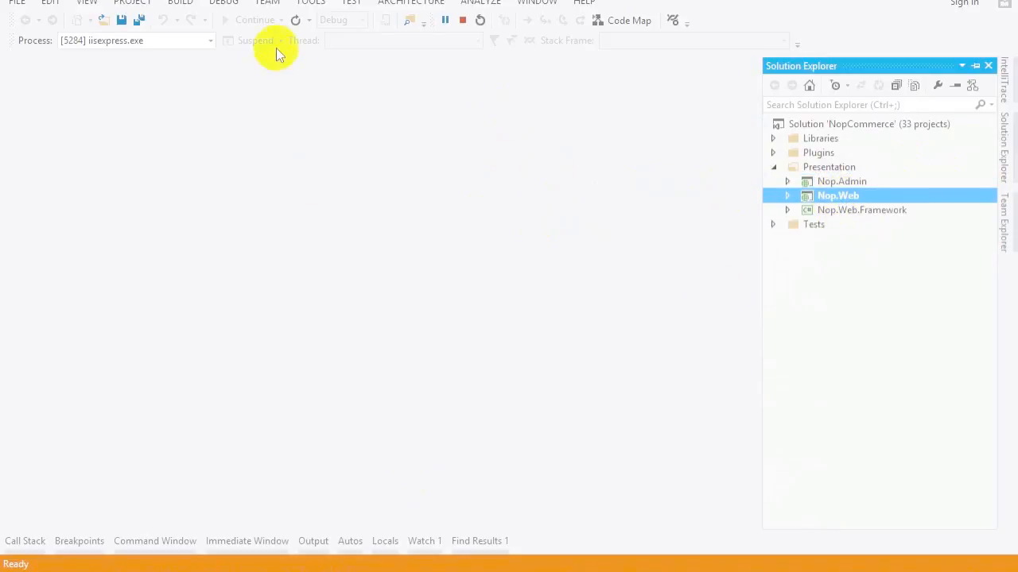
{"action": "left_click", "coordinate": [255, 25]}
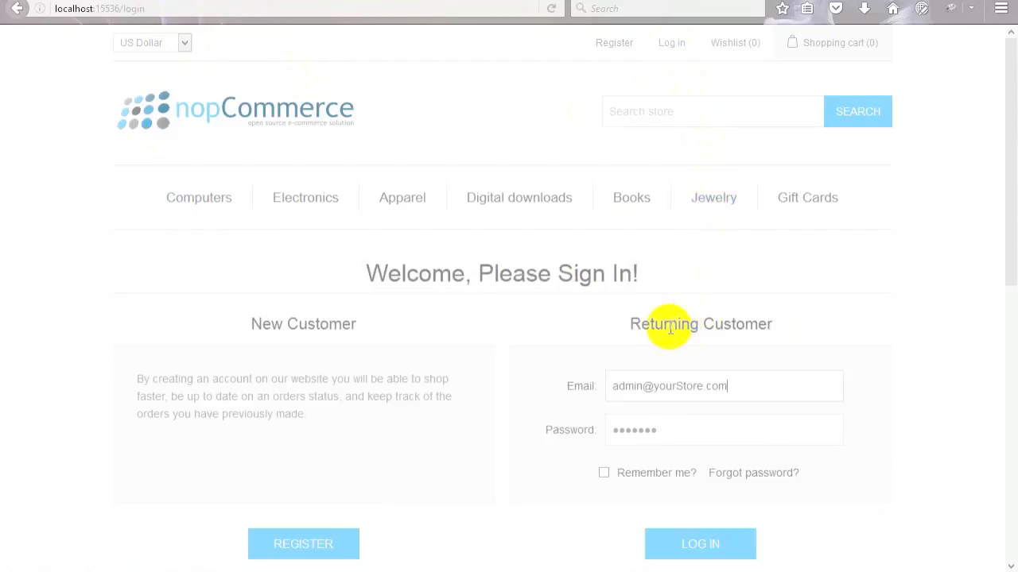
Log in with the prefilled admin credentials and open the administration Dashboard from the store home page.
{"action": "left_click", "coordinate": [698, 550]}
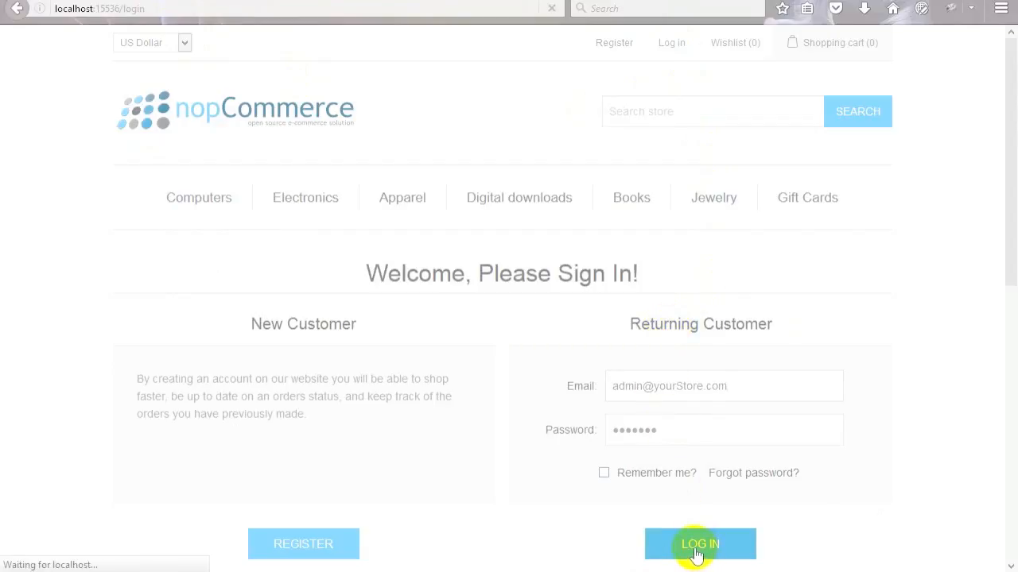
{"action": "left_click", "coordinate": [352, 132]}
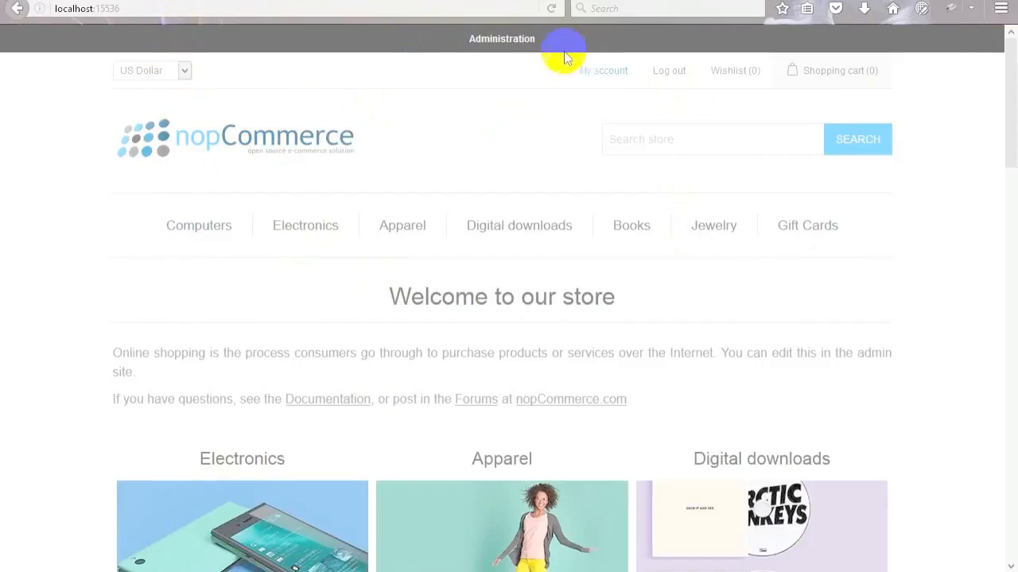
{"action": "left_click", "coordinate": [521, 46]}
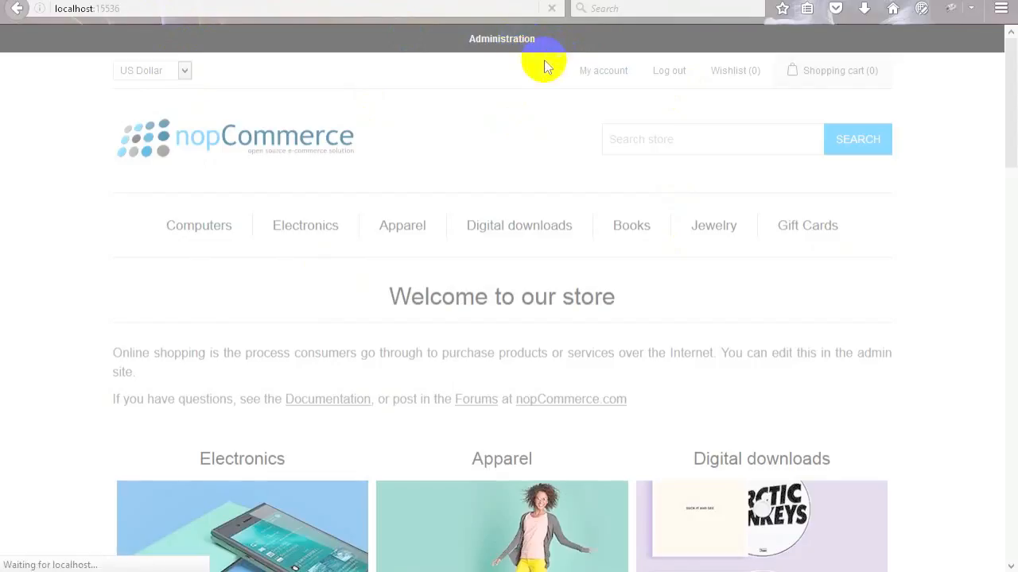